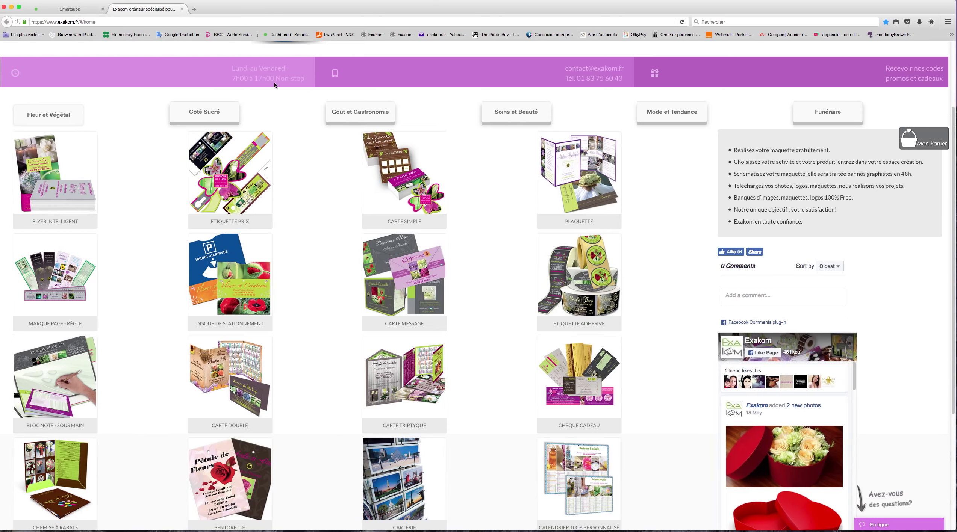
Browse the product ranges from Côté Sucré through Goût et Gastronomie, Soins et Beauté, Mode et Tendance and Funéraire, ending on Fleur et Végétal
left_click(218, 113)
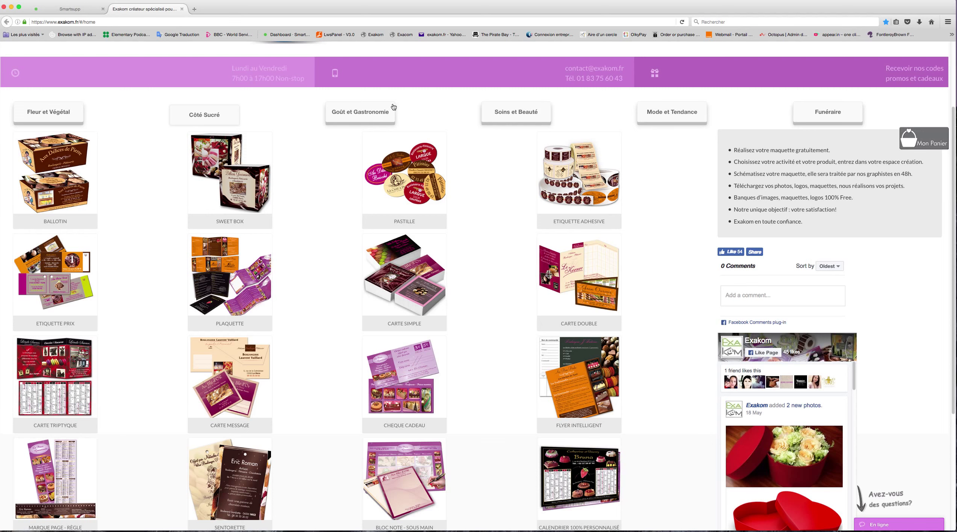
left_click(368, 115)
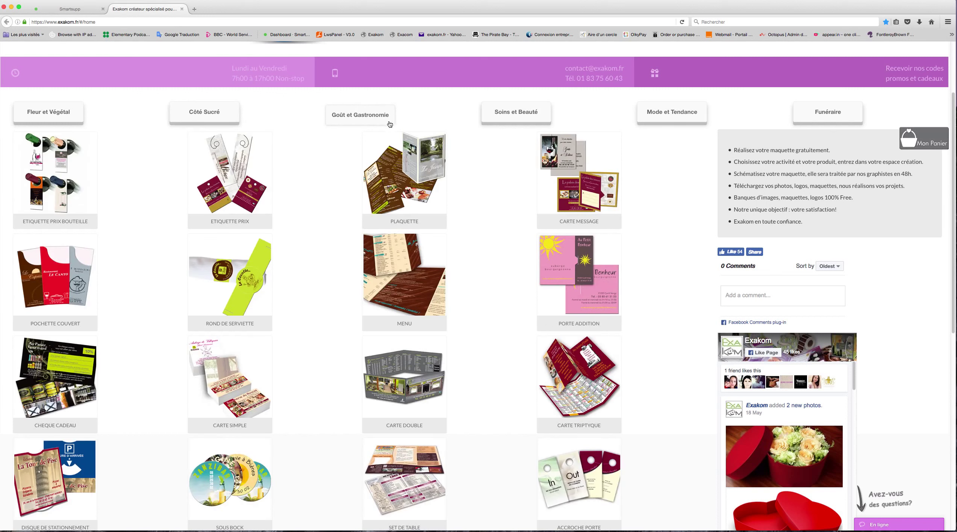
left_click(524, 114)
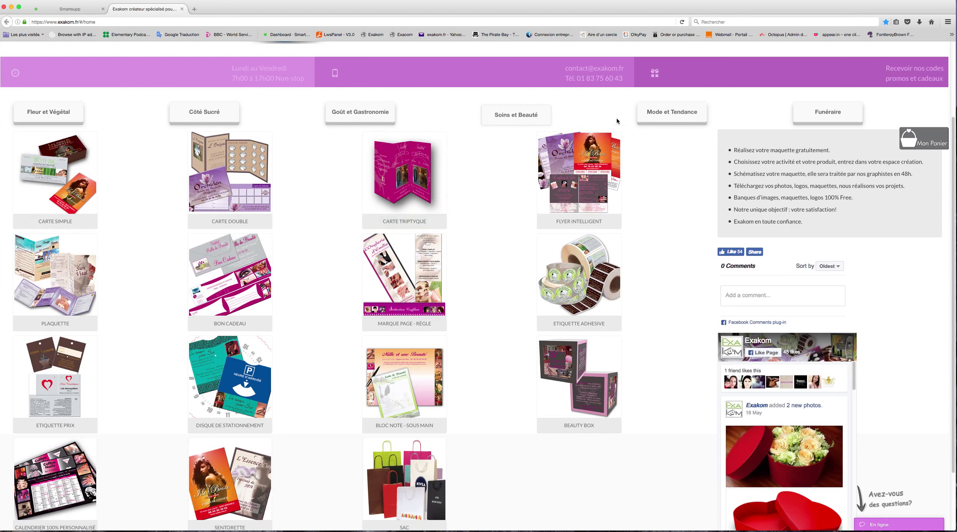
left_click(685, 115)
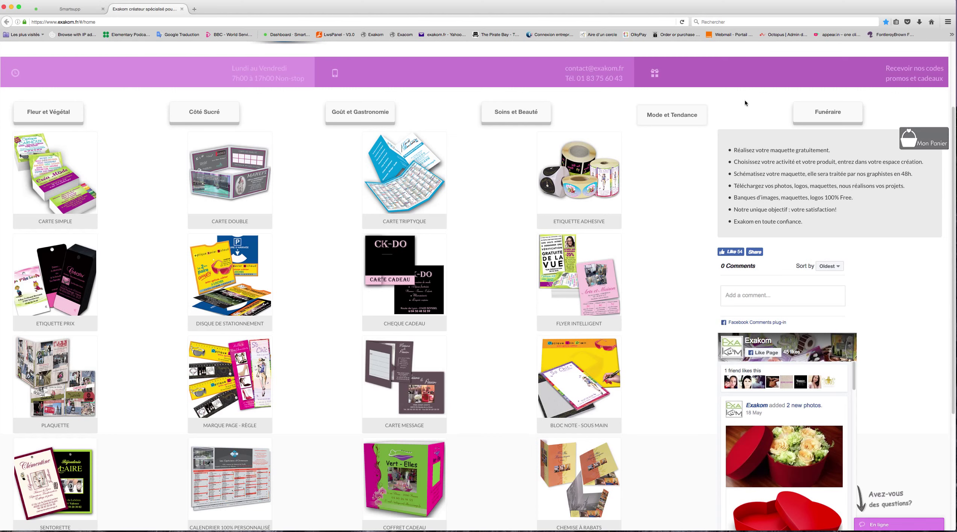
left_click(824, 111)
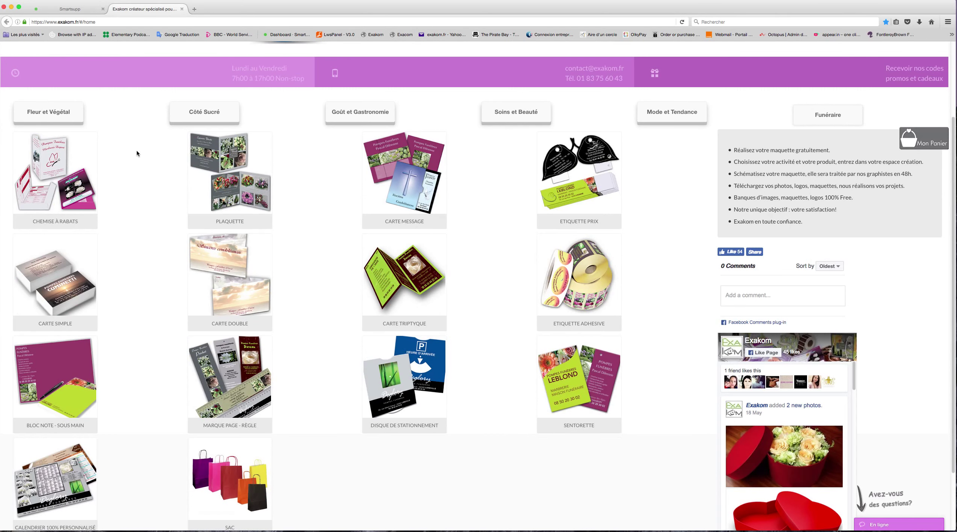
left_click(58, 118)
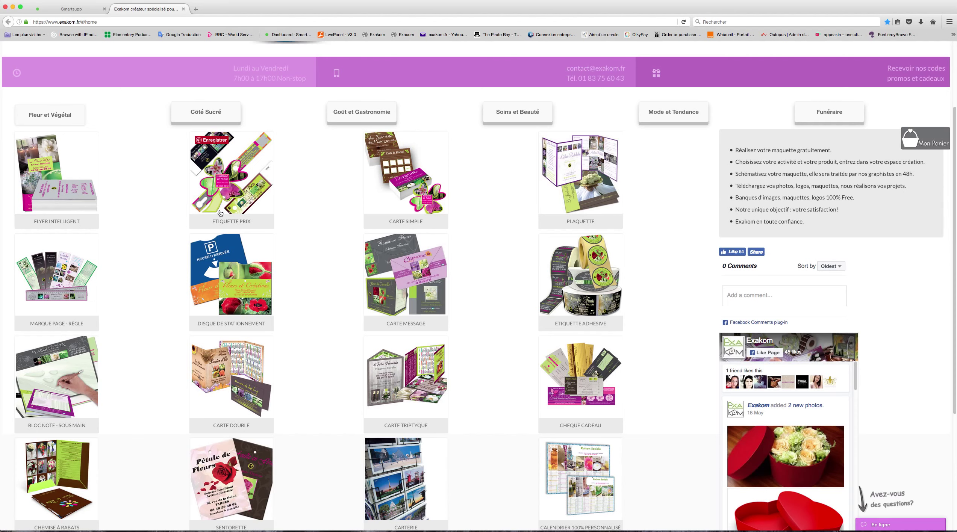
left_click(232, 185)
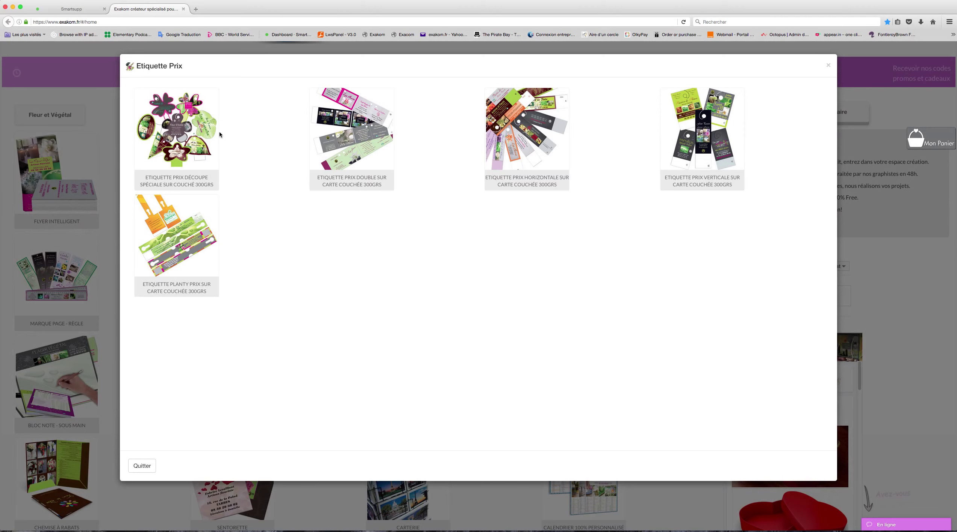
left_click(189, 144)
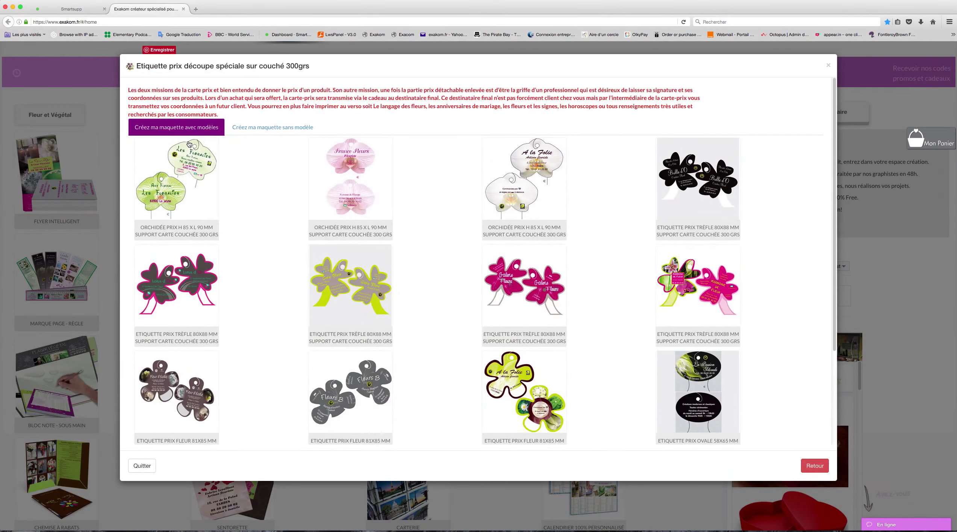
left_click(829, 67)
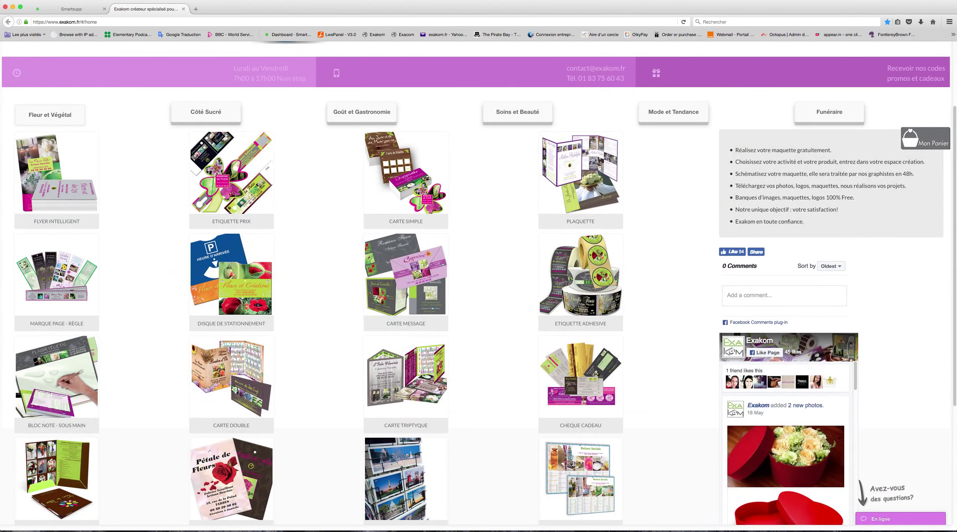
Open the Etiquette Prix products and show the ready-made models for Etiquette prix découpe spéciale sur couché 300grs
left_click(238, 193)
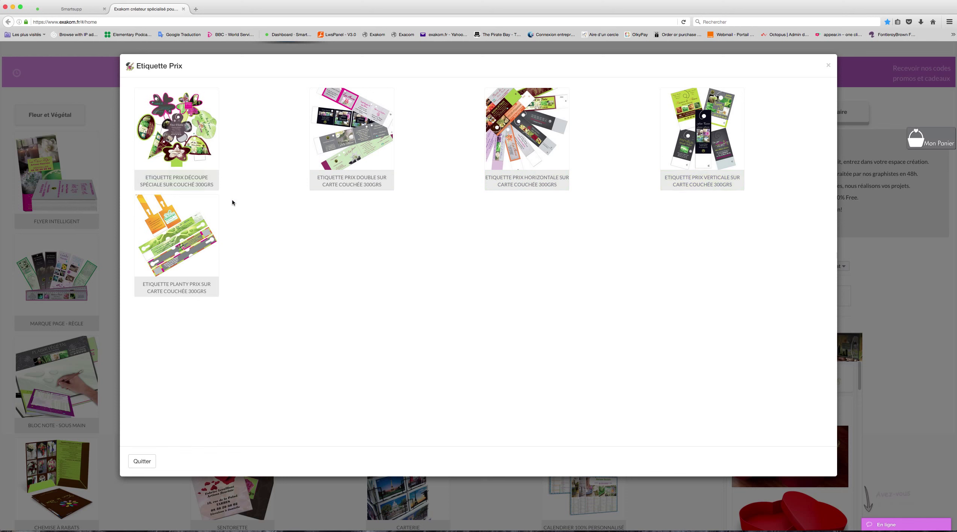
left_click(181, 146)
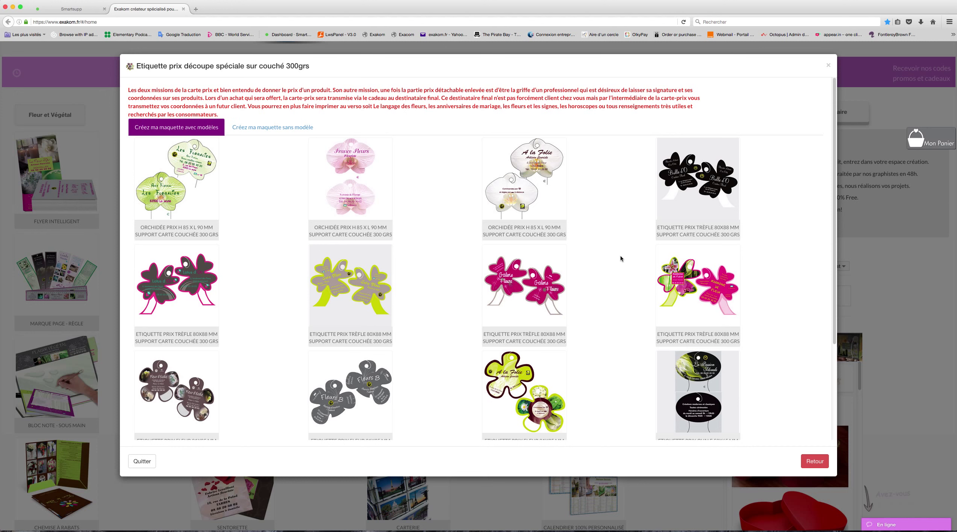
left_click_drag(835, 205, 831, 117)
Check the shapes offered without a model, and choose the green Les Floralies Orchidée Prix H 85 x L 90 mm model
left_click(272, 128)
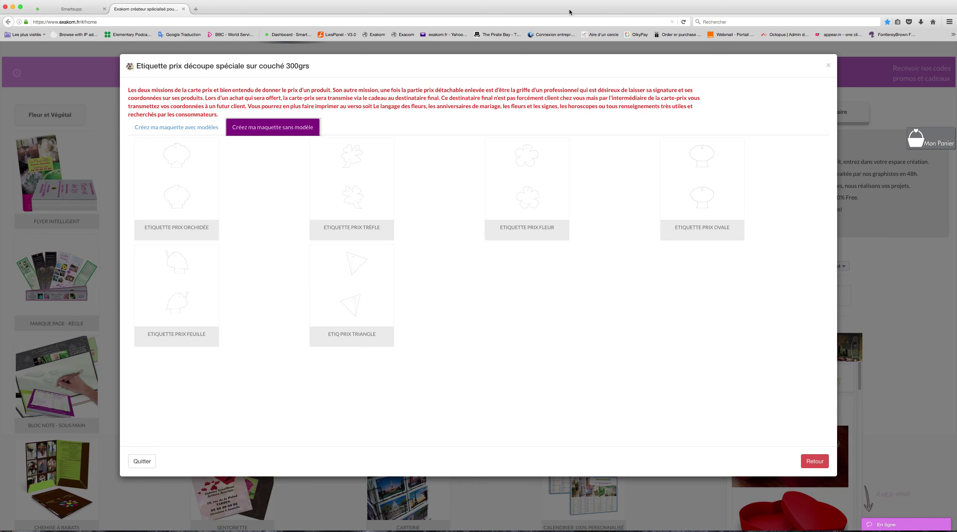
left_click(184, 128)
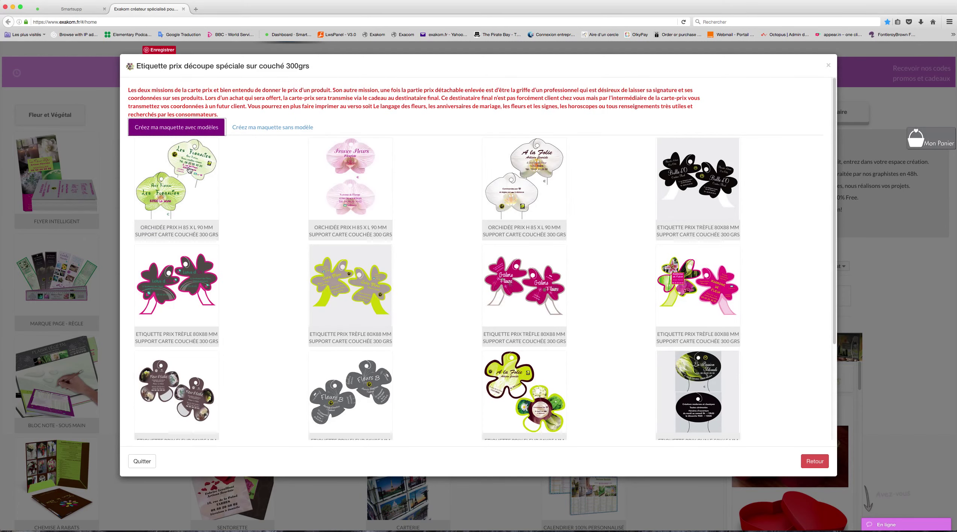
left_click(194, 168)
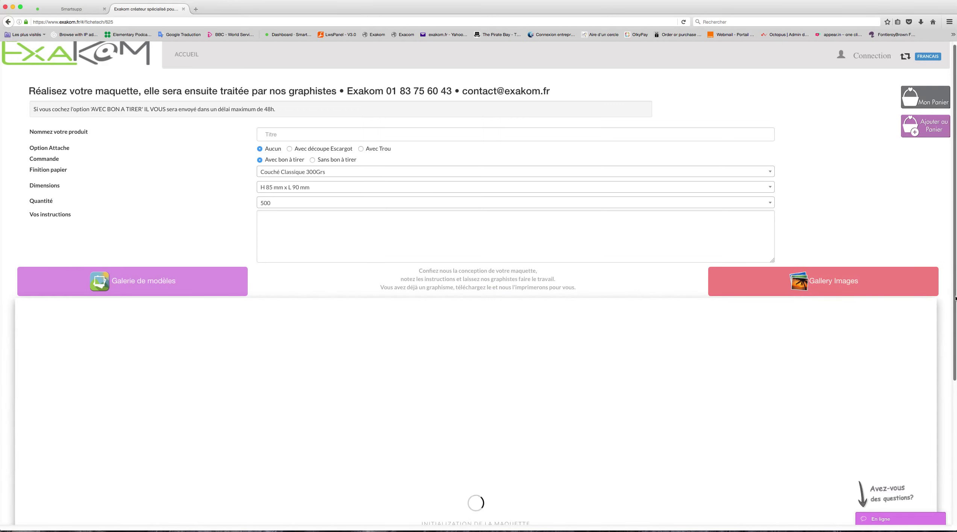
Examine the orchid label's design area and display the label's other side
left_click_drag(954, 305, 955, 463)
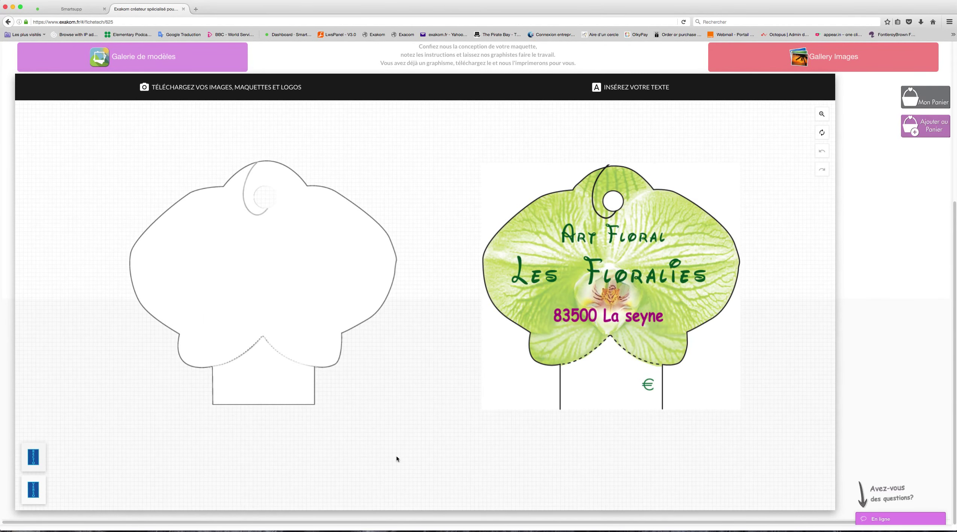
left_click(33, 466)
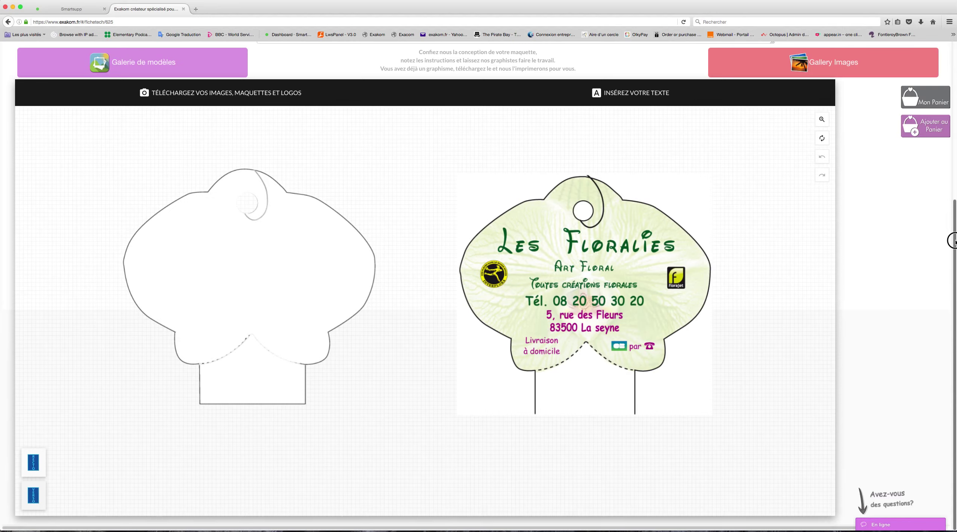
left_click_drag(953, 240, 954, 88)
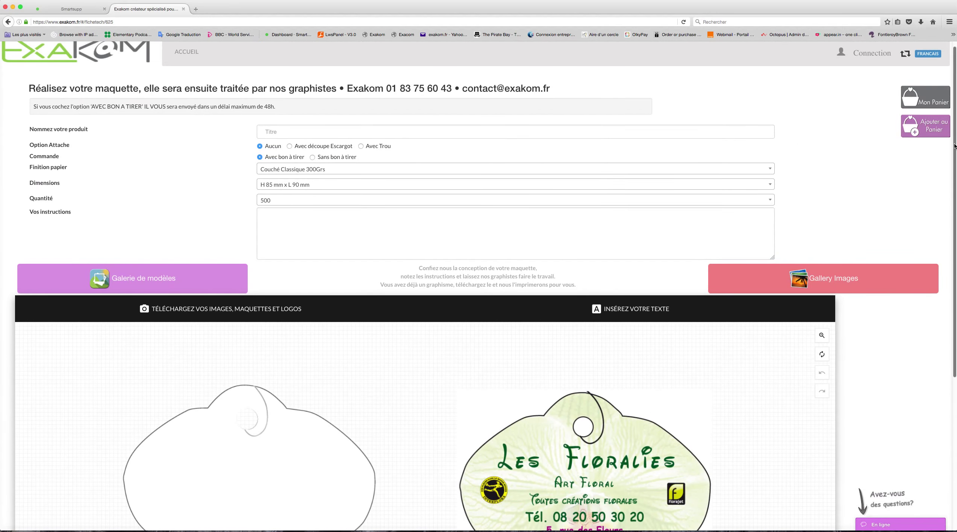
mouse_move(954, 48)
left_mouse_down()
mouse_move(952, 66)
mouse_move(951, 38)
left_mouse_up()
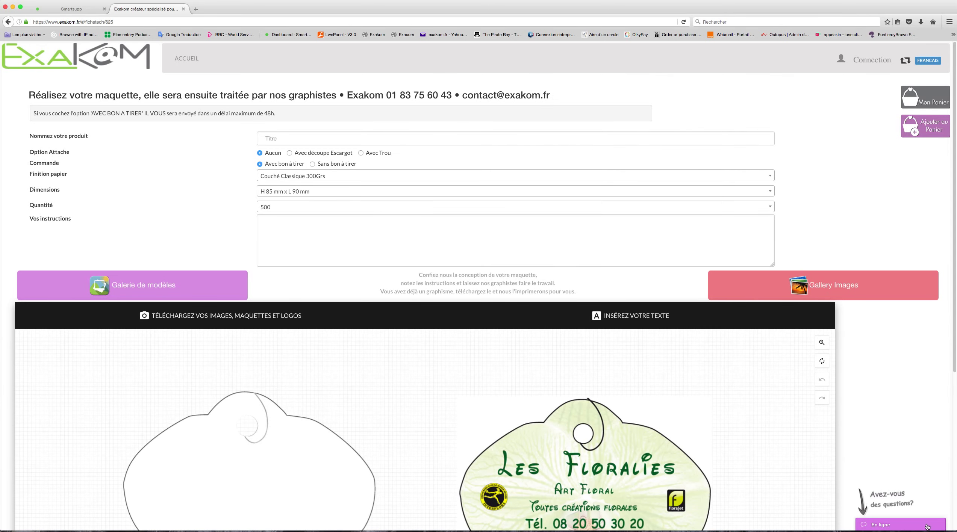
Try the attachment options for the label, including Avec Trou, and set the choice back to Aucun
scroll(952, 354, "down", 1)
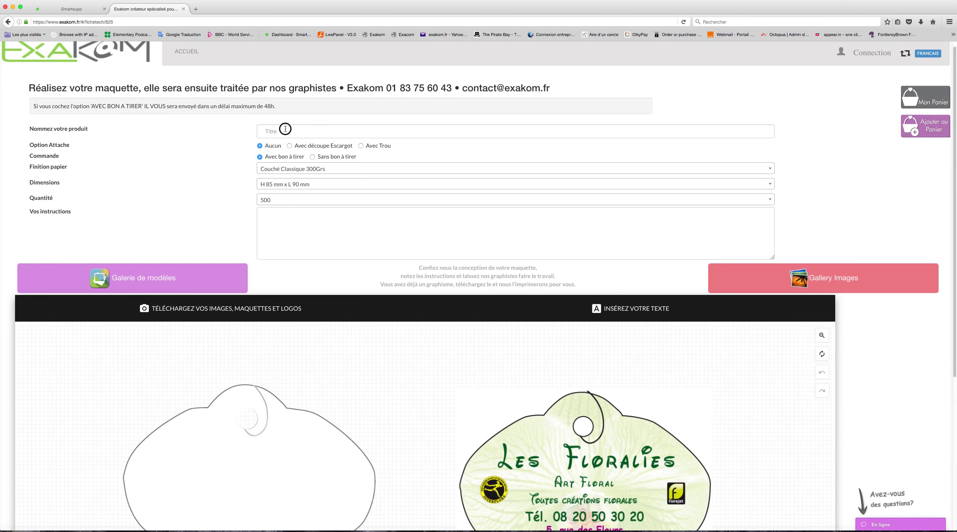
left_click(387, 135)
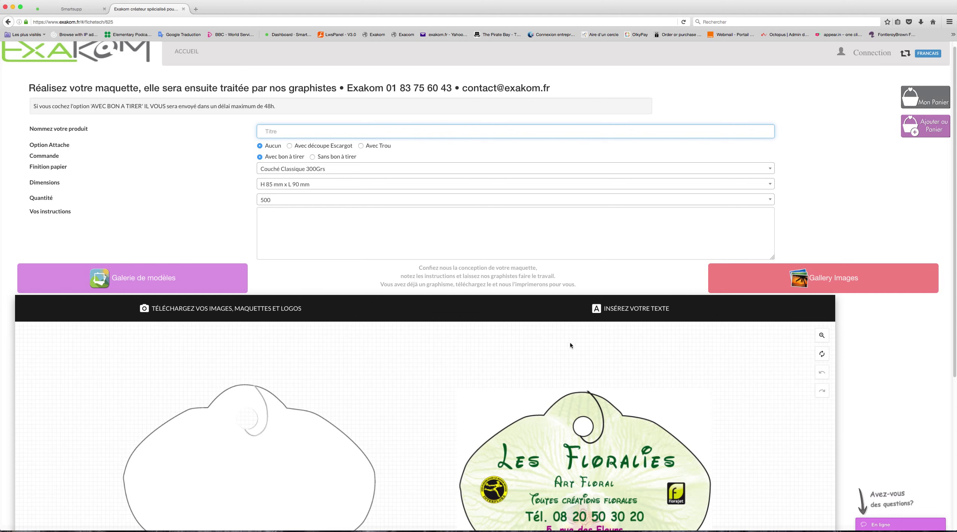
left_click(294, 147)
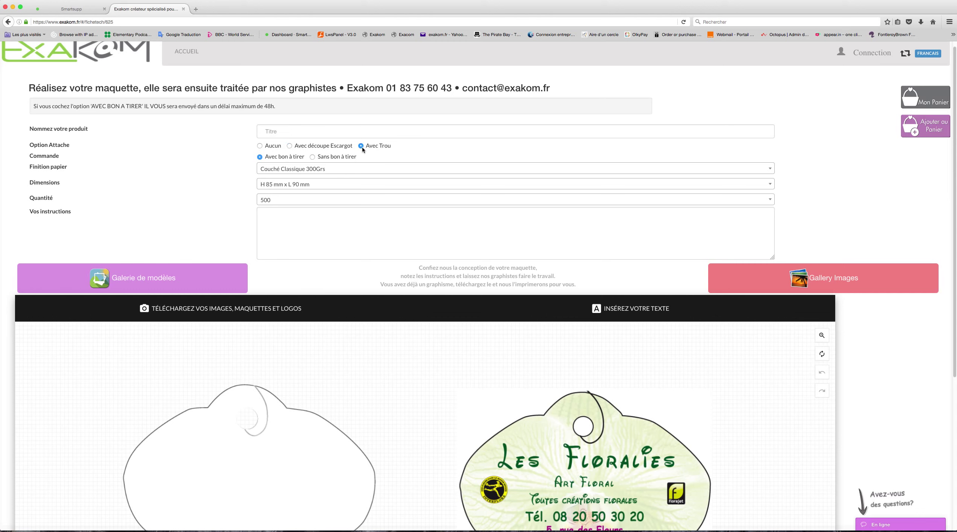
left_click(259, 145)
View the available paper finishes for the orchid label without changing the selection
scroll(398, 170, "down", 1)
left_click(390, 154)
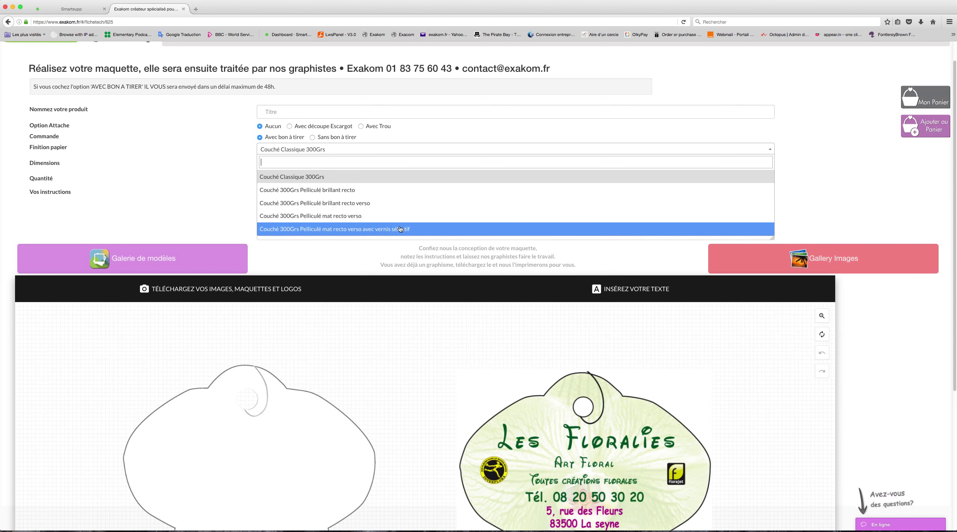
left_click(955, 183)
scroll(954, 183, "down", 10)
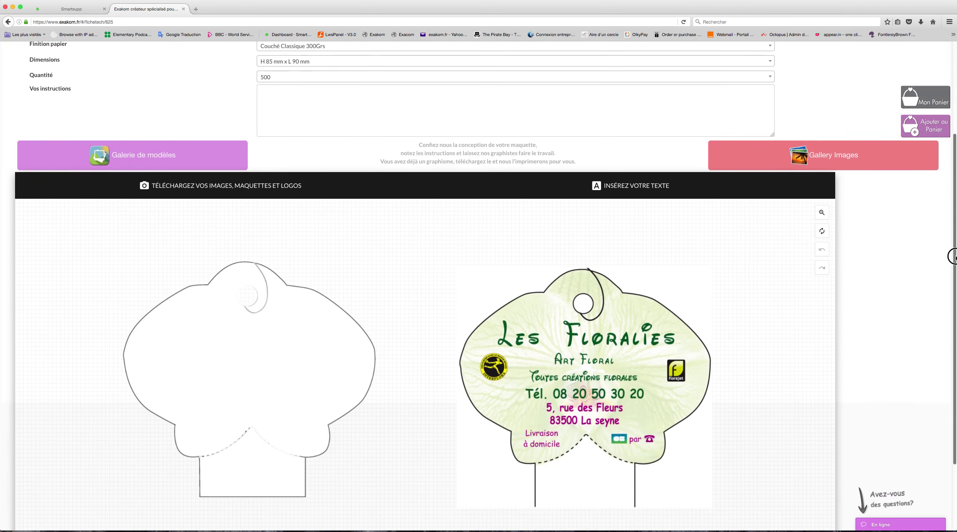
scroll(515, 204, "up", 6)
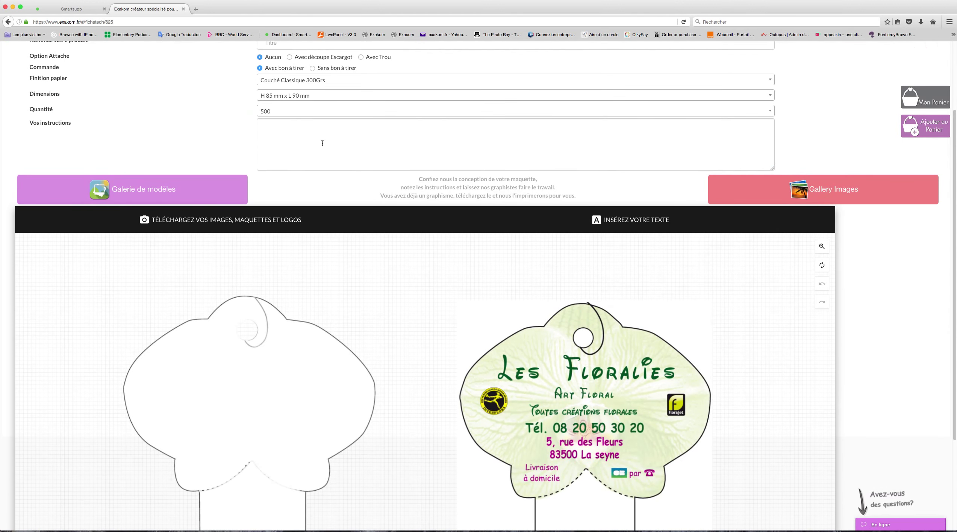
Activate the customer instructions field and look over the order form and design area
left_click(298, 132)
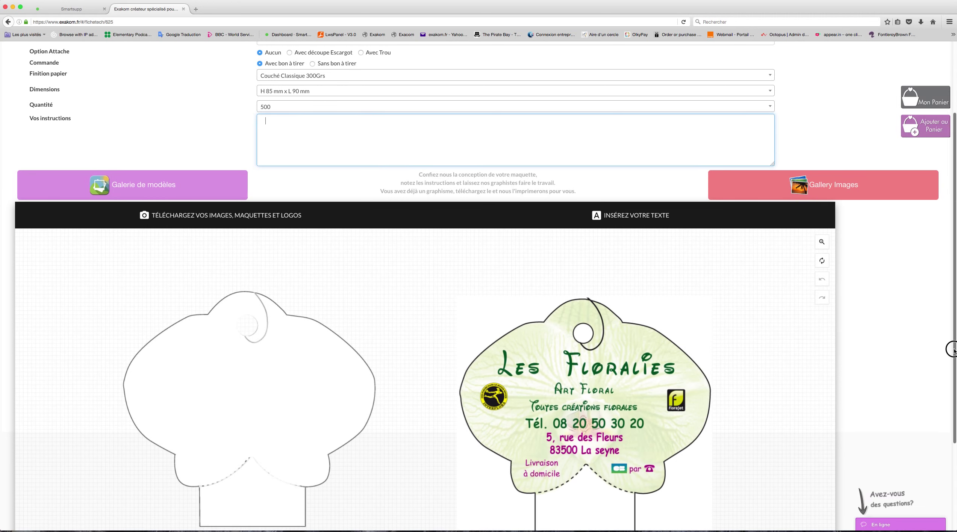
scroll(827, 362, "down", 2)
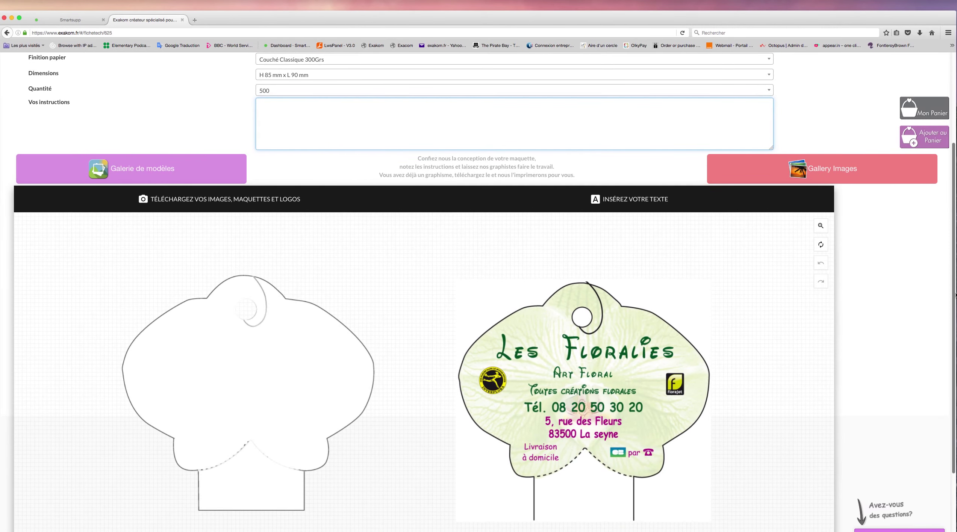
mouse_move(953, 286)
left_mouse_down()
mouse_move(953, 300)
mouse_move(954, 282)
left_mouse_up()
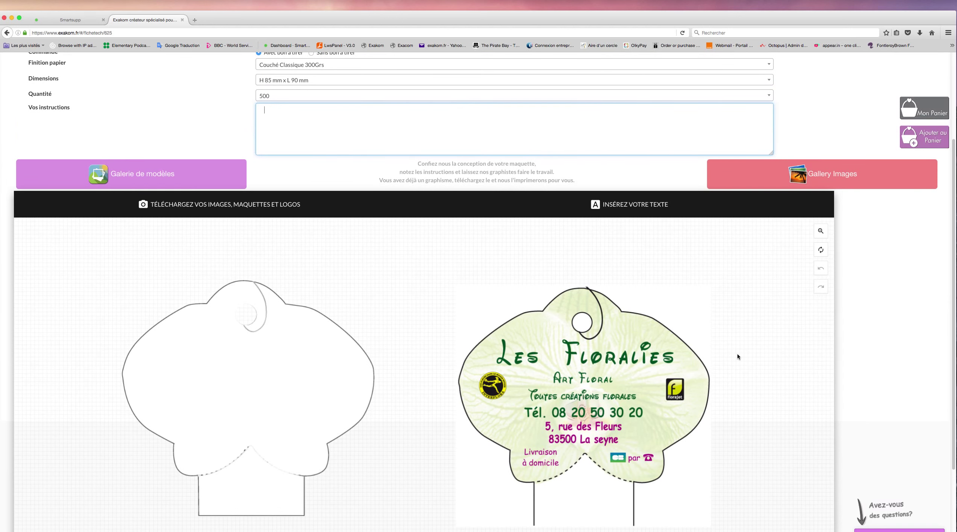
left_click_drag(954, 357, 954, 395)
scroll(216, 242, "up", 5)
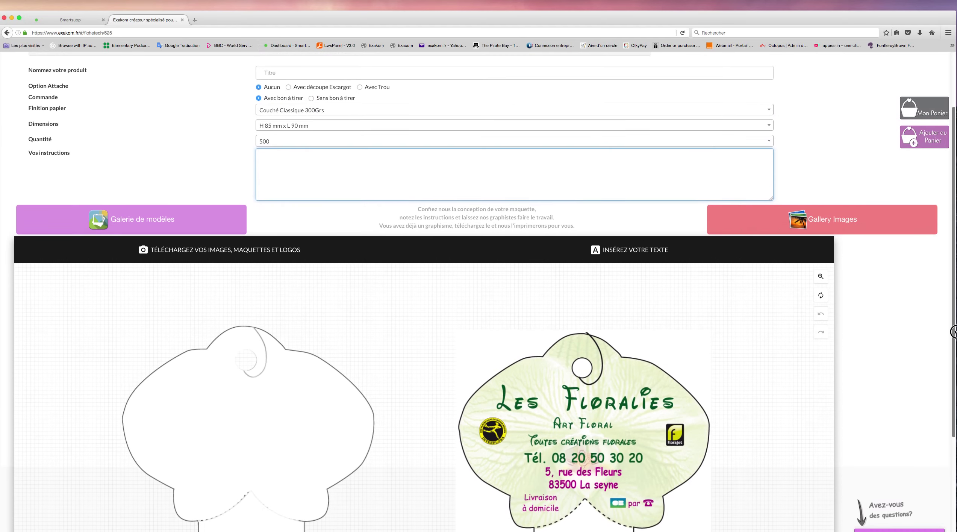
Open the model gallery and set the model type to Fleur et végétal - Etiquette Prix - Etiquette prix découpe spéciale sur couché 300grs
left_click(149, 219)
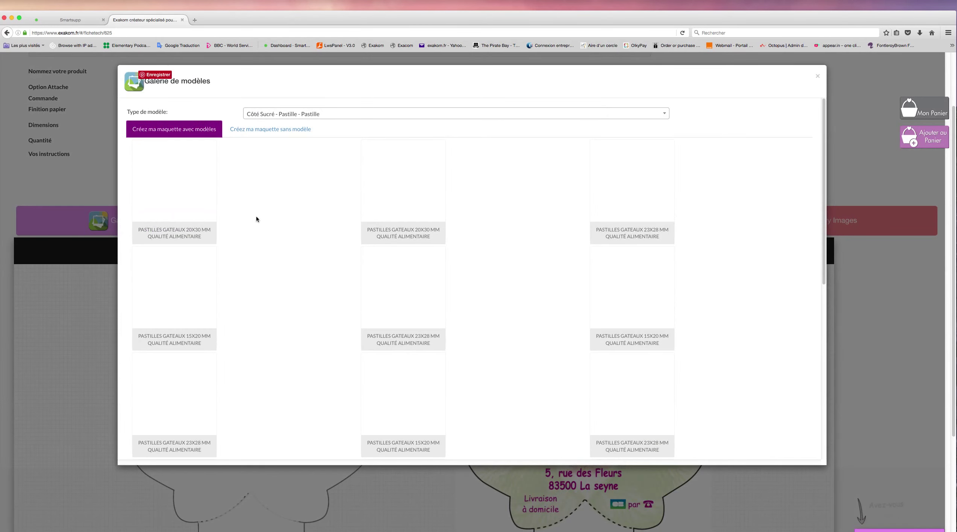
scroll(824, 158, "down", 10)
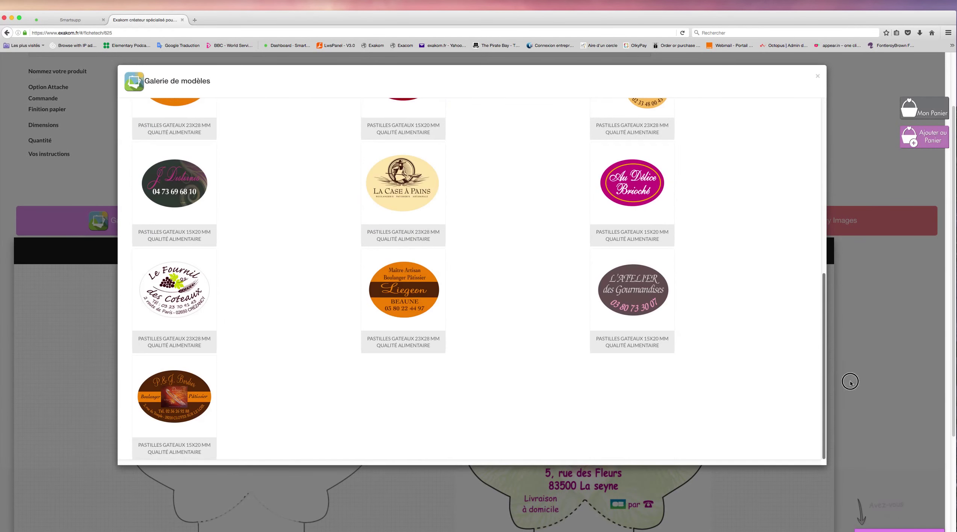
scroll(824, 226, "up", 10)
left_click(487, 116)
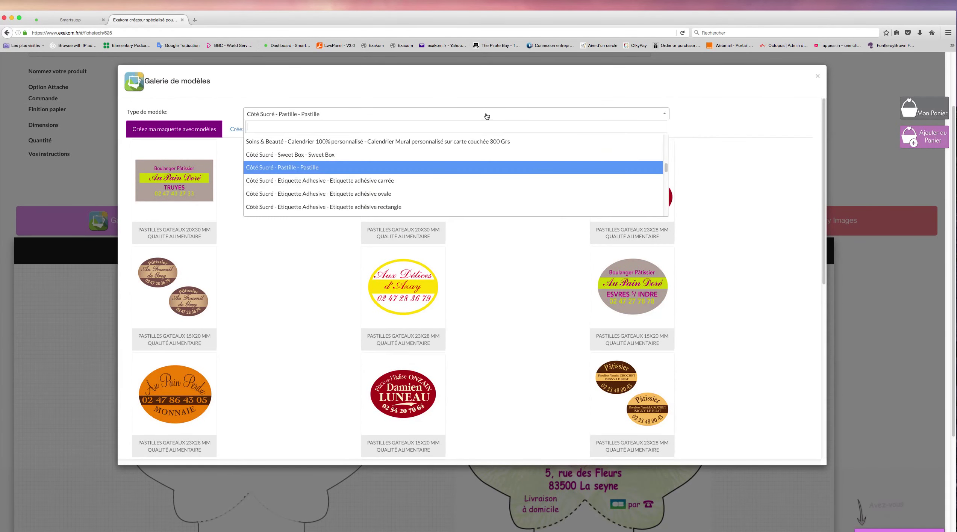
left_click(657, 116)
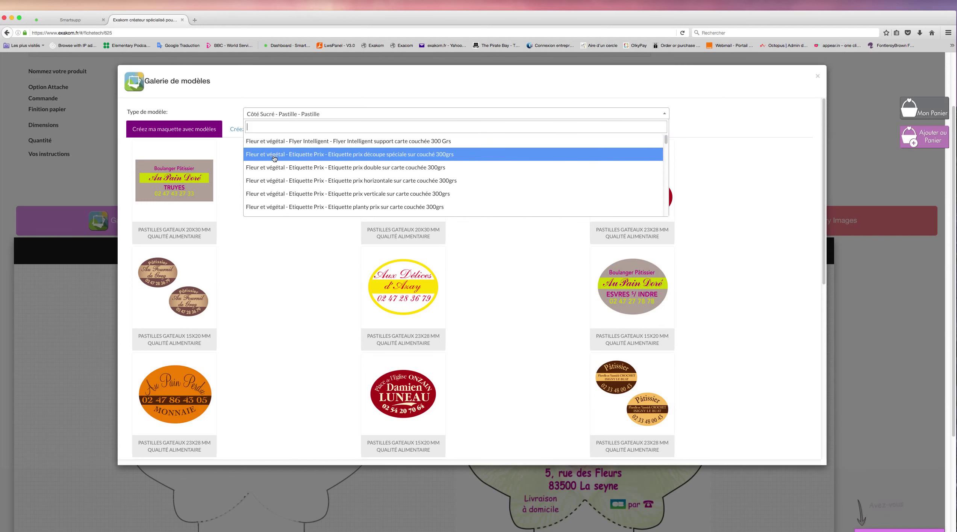
left_click(375, 155)
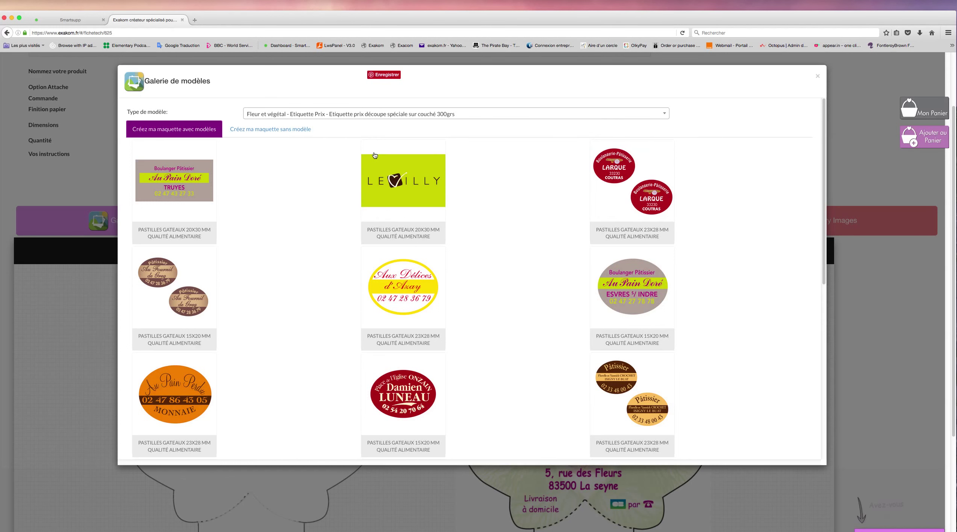
left_click_drag(826, 260, 852, 148)
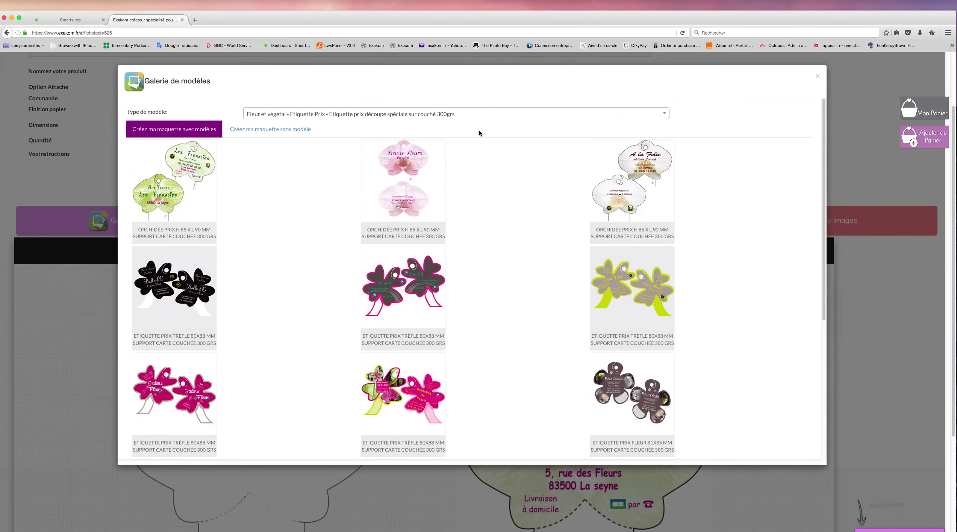
Switch the gallery's model type to Etiquette prix double sur carte couchée 300grs and browse its models
left_click(454, 115)
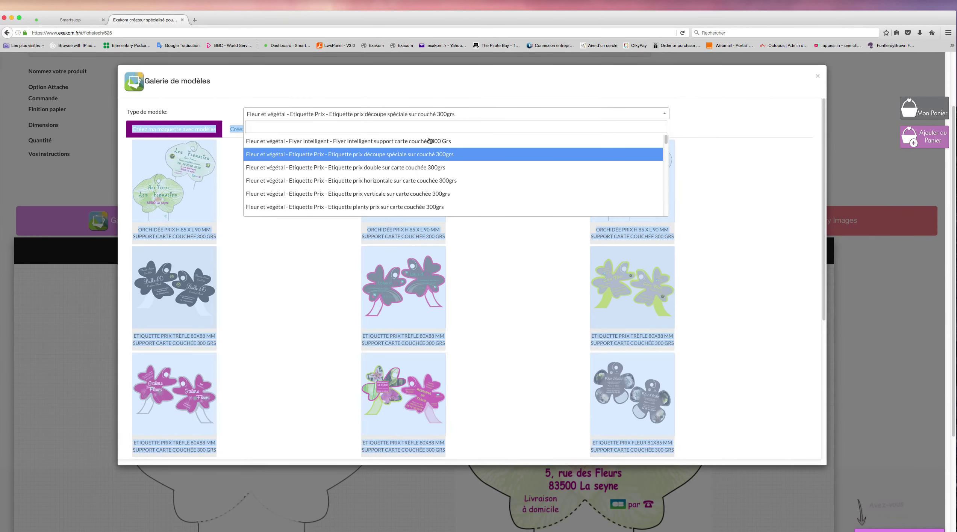
left_click(402, 170)
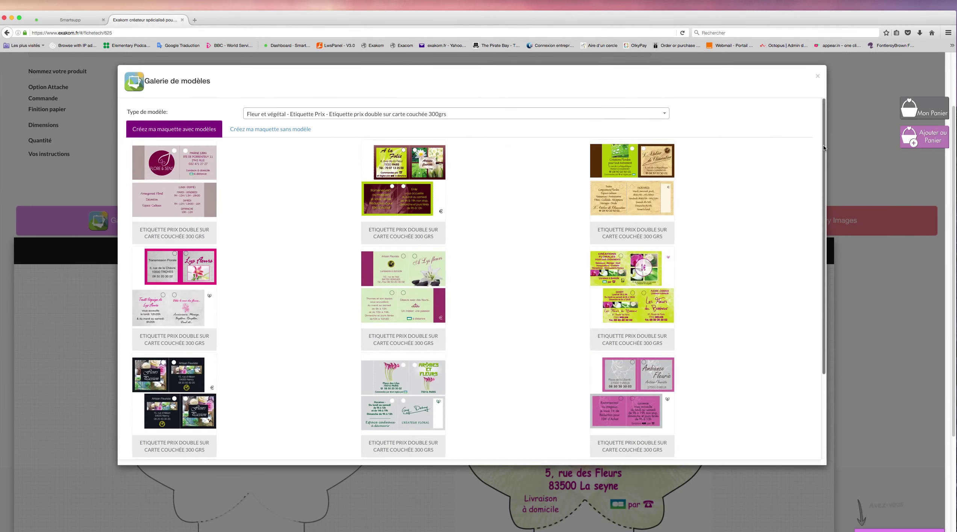
left_click_drag(823, 145, 850, 91)
Set the model type to Etiquette prix horizontale sur carte couchée 300grs and load the lilac Fleur d'ici & d'Ailleurs 28x129 mm model
left_click(431, 113)
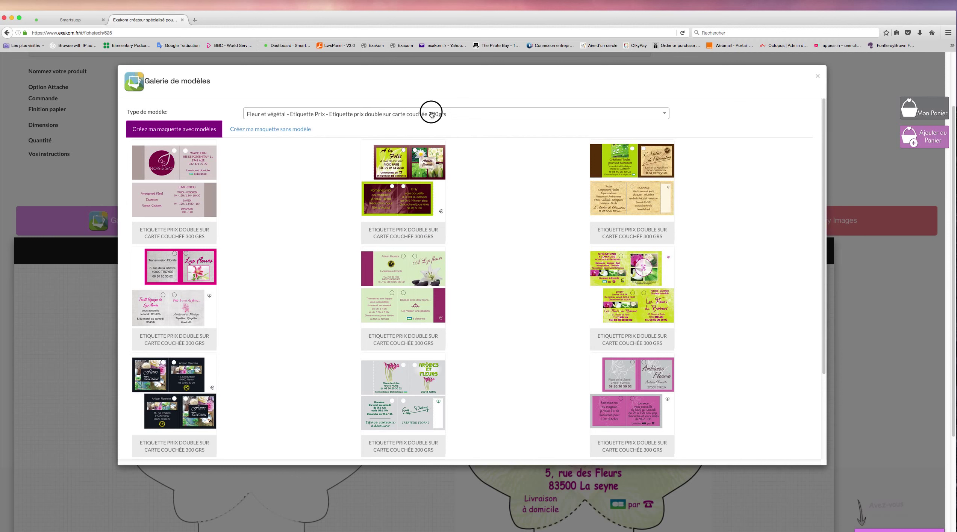
left_click(398, 181)
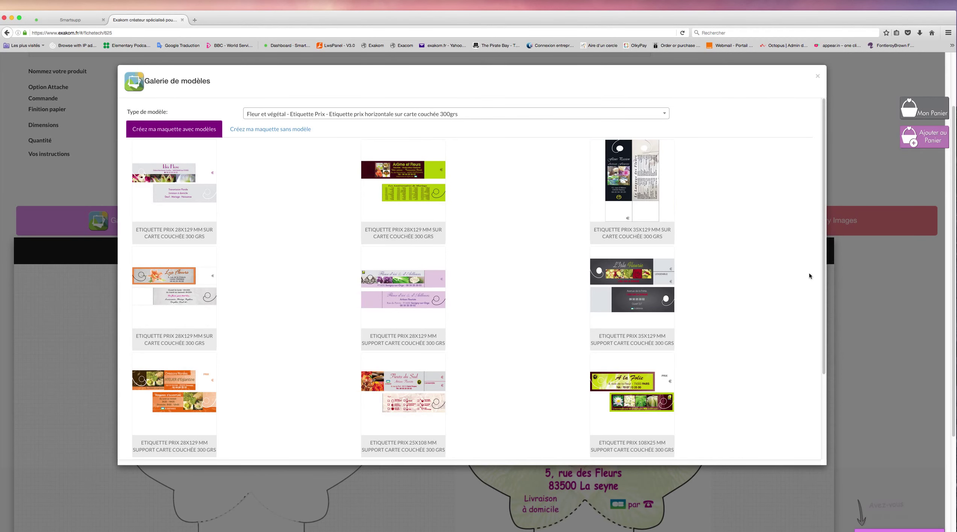
left_click_drag(823, 345, 820, 322)
left_click(407, 298)
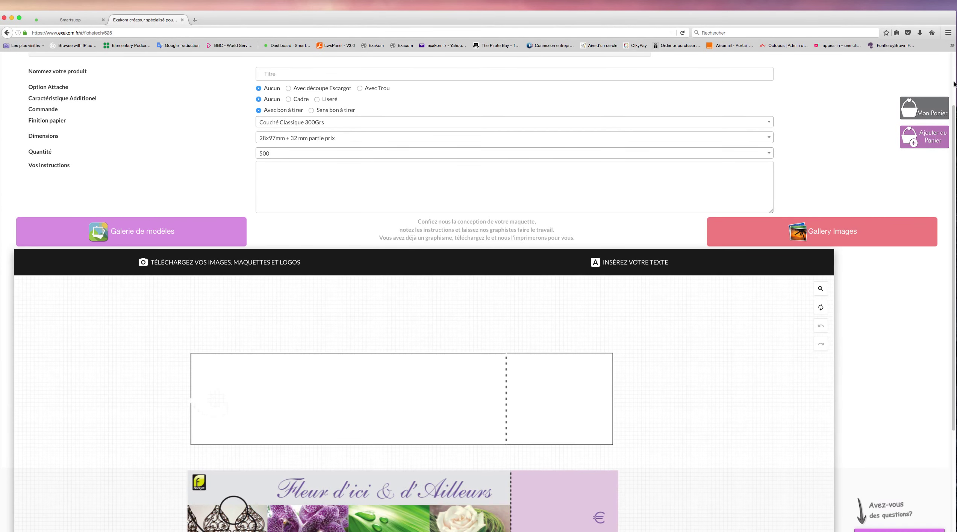
Insert the text "les fleurs" into the label's design area
scroll(949, 301, "down", 5)
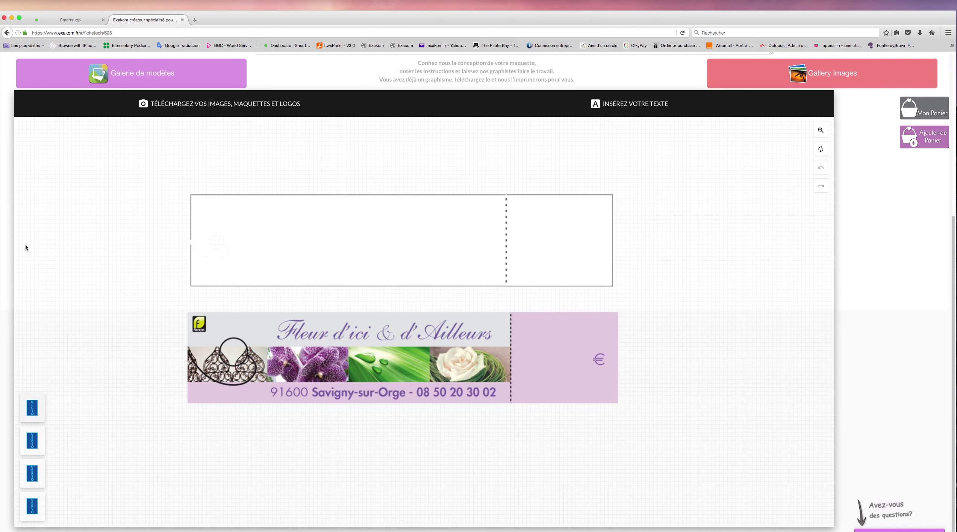
left_click_drag(955, 293, 955, 232)
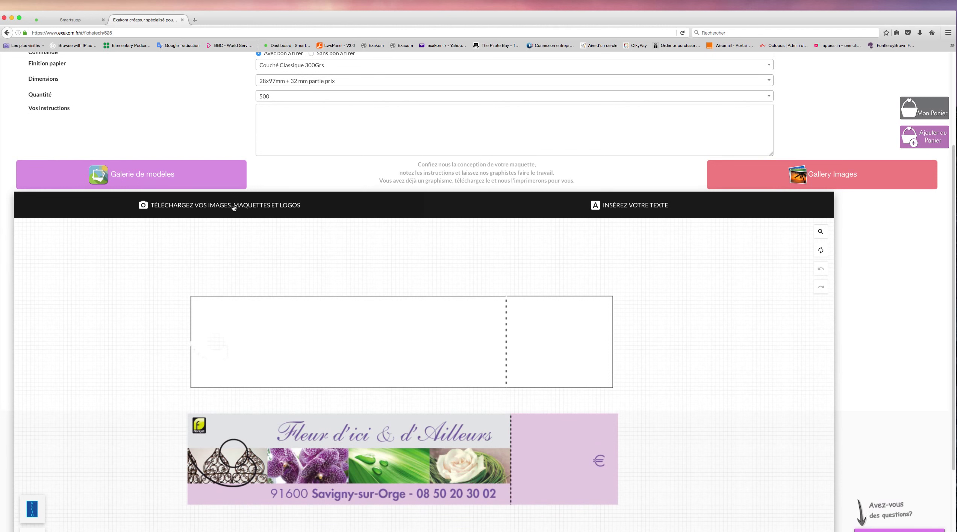
left_click(643, 205)
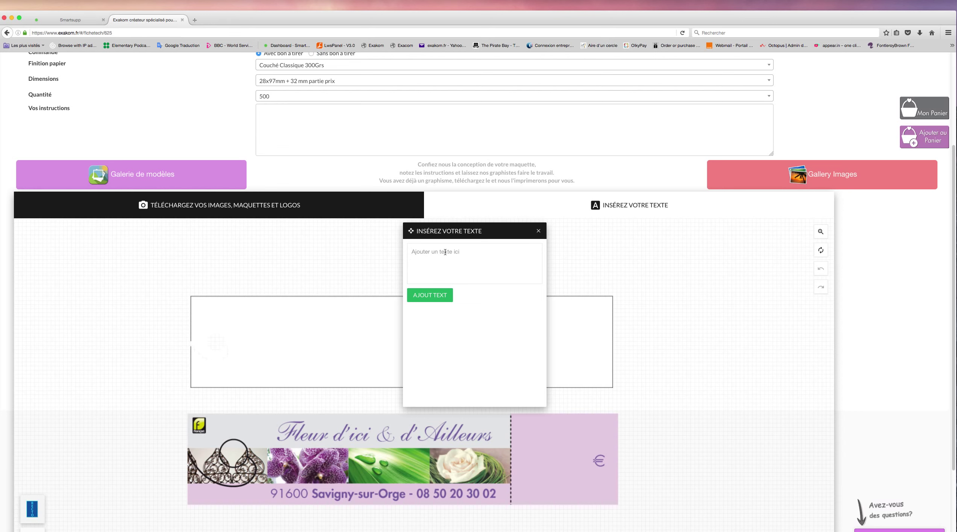
type("m")
key("BackSpace")
type("les fleurs")
left_click(432, 295)
Move the text entry window clear of the label and place the "les fleurs" text below the sample label
left_click_drag(429, 426, 270, 261)
left_click_drag(462, 233, 754, 240)
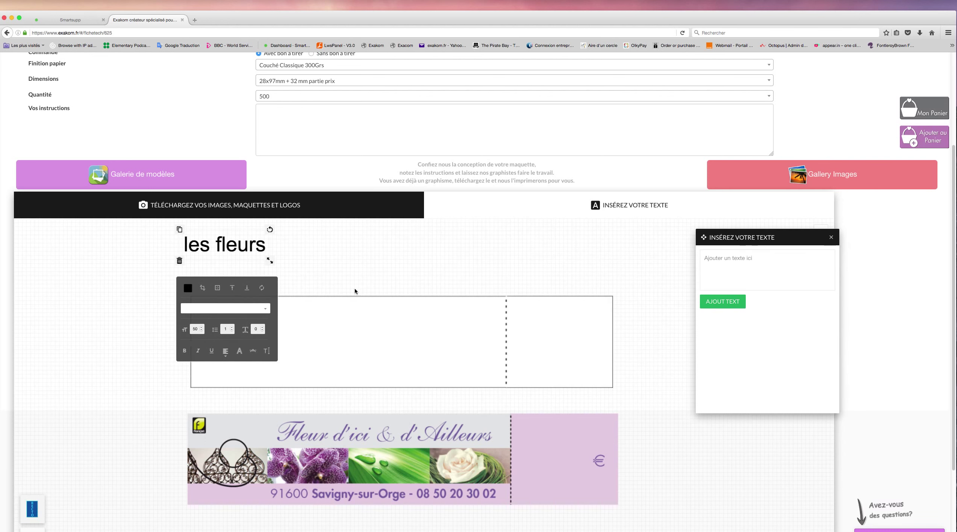
left_click_drag(245, 247, 486, 269)
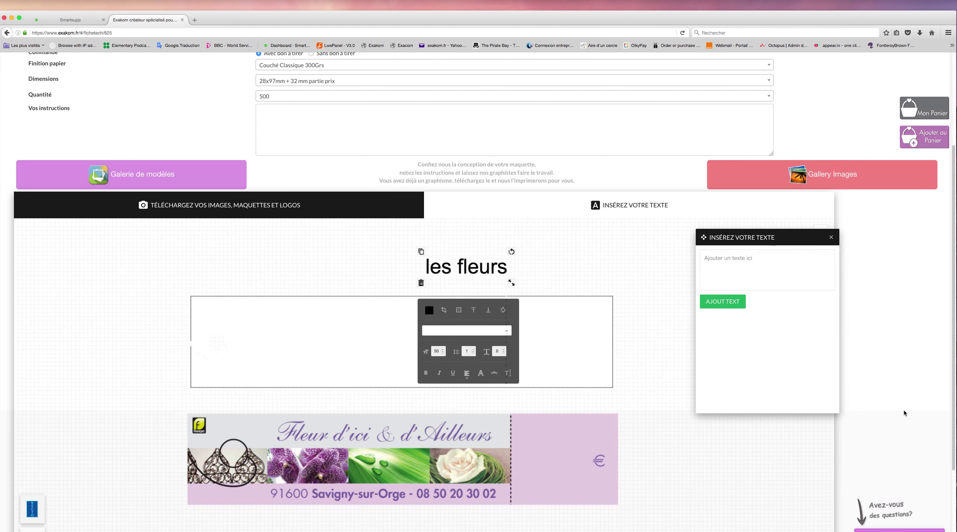
left_click_drag(956, 372, 954, 421)
left_click_drag(482, 193, 503, 468)
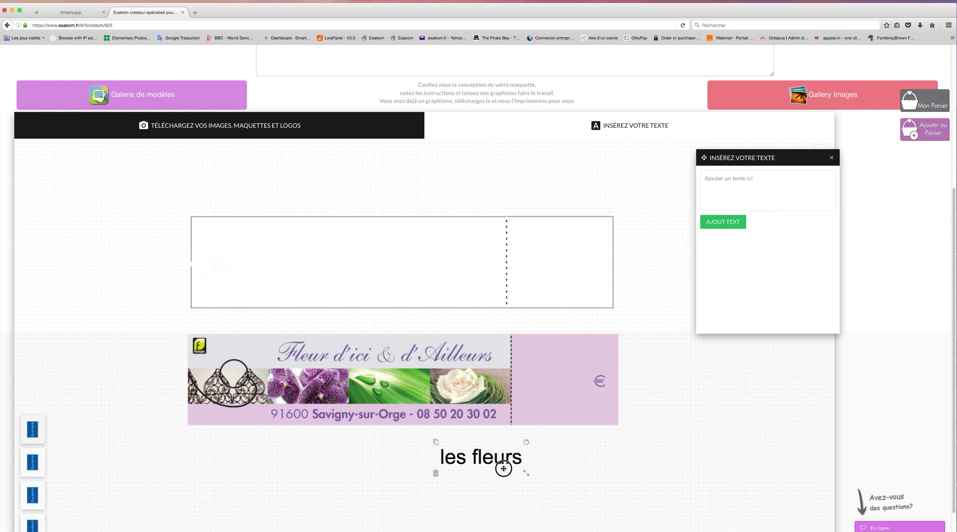
Move the "les fleurs" text up to the empty area above the blank label outline
left_click(647, 457)
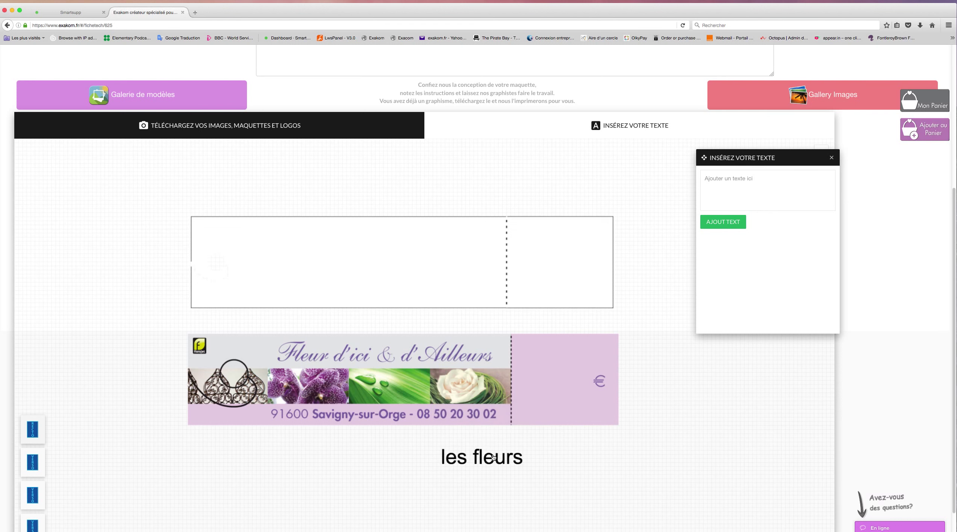
left_click(493, 459)
left_click(708, 391)
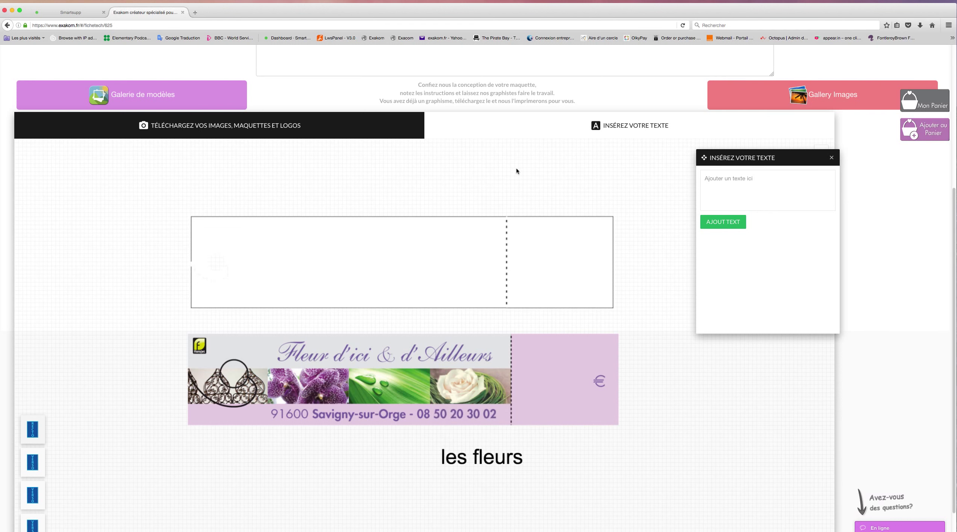
left_click(482, 464)
left_click_drag(483, 463, 481, 193)
Apply the first script font in the font list to "les fleurs" and enlarge the text to roughly its former width
left_click(434, 241)
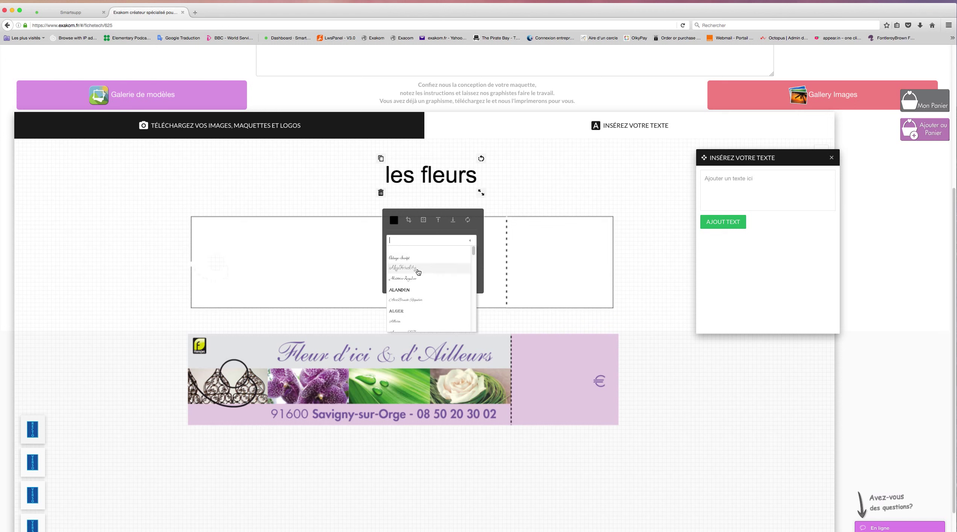
left_click(410, 258)
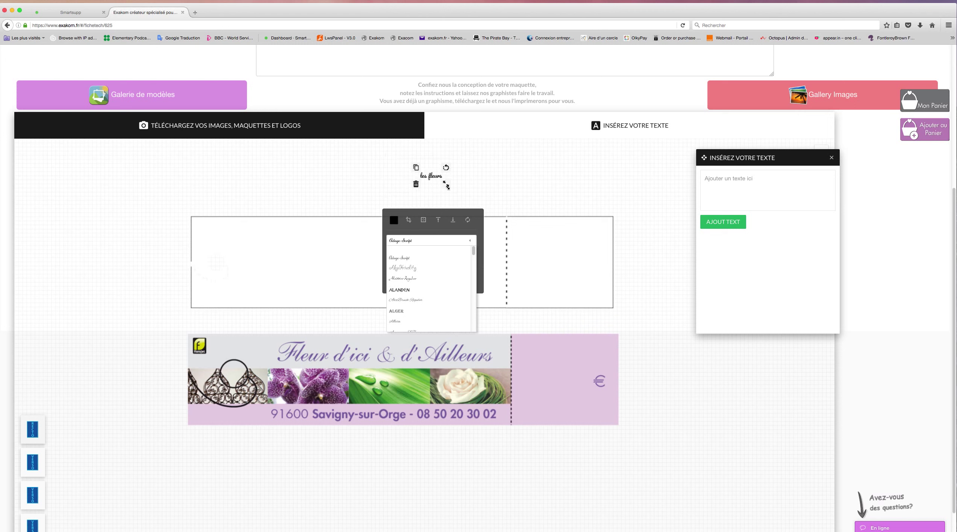
left_click_drag(446, 184, 484, 193)
left_click(618, 183)
Colour the "les fleurs" text bright yellow
left_click(401, 186)
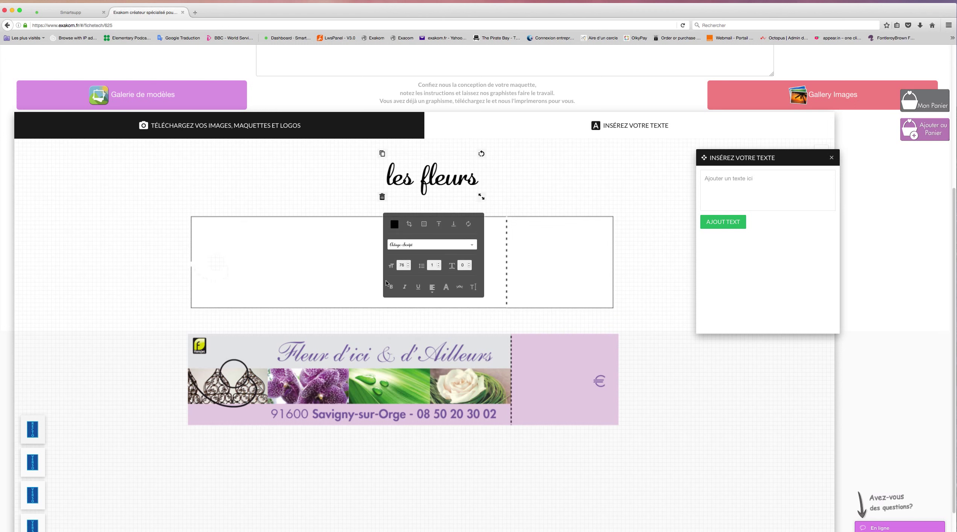
left_click(394, 224)
left_click(441, 256)
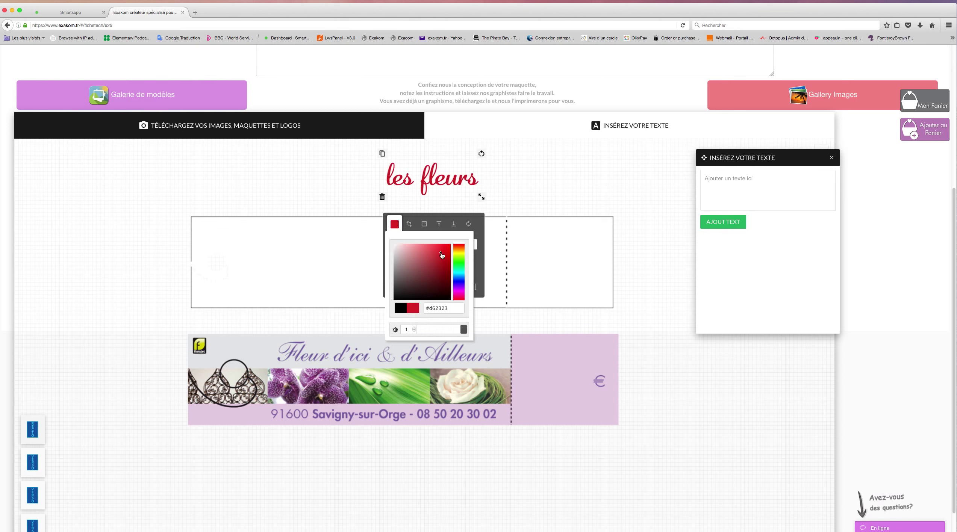
left_click(458, 257)
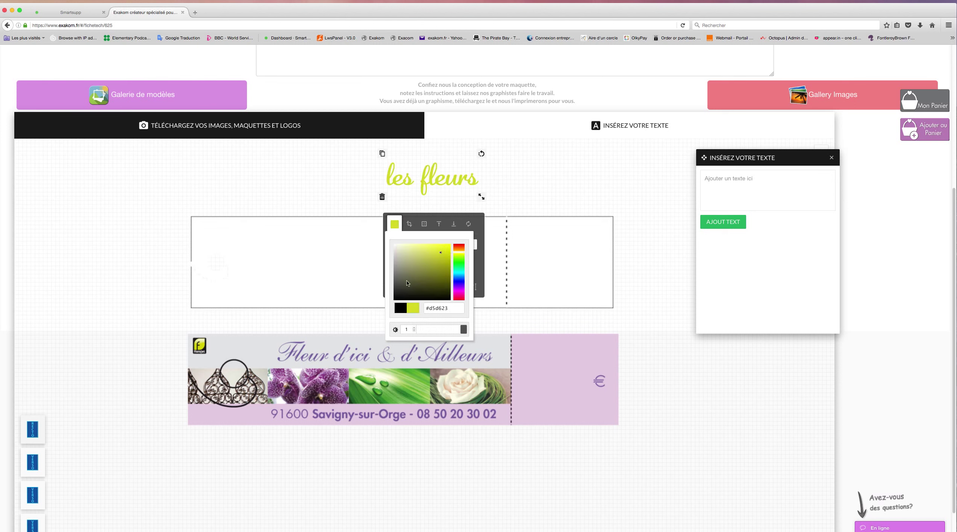
mouse_move(441, 255)
left_mouse_down()
mouse_move(434, 266)
mouse_move(442, 260)
mouse_move(423, 248)
mouse_move(445, 251)
left_mouse_up()
left_click(547, 186)
Try bold and italic styling on the "les fleurs" text and leave both switched off
left_click(443, 188)
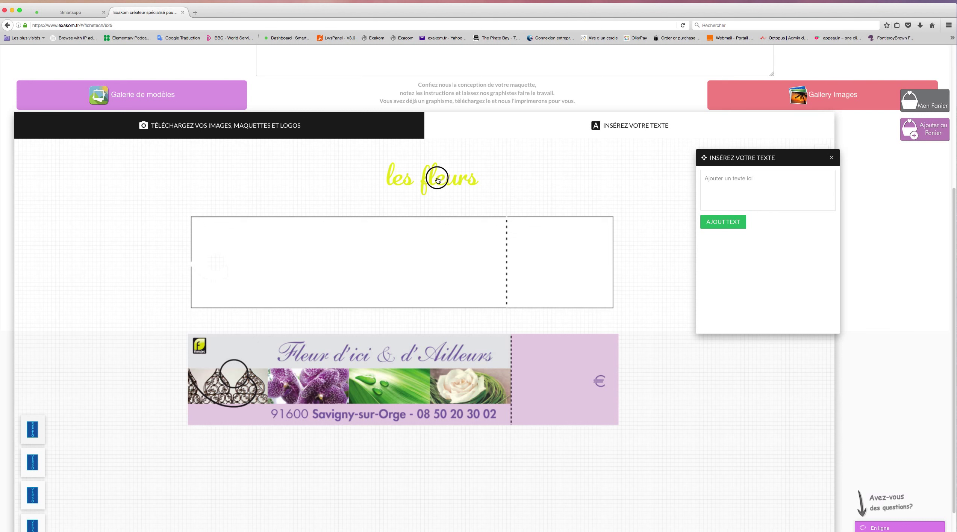
left_click(391, 290)
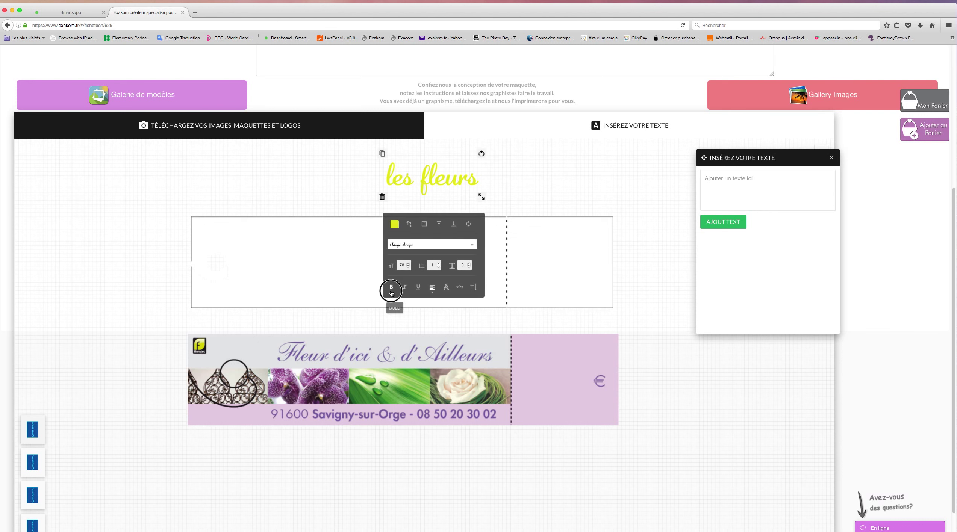
left_click(391, 288)
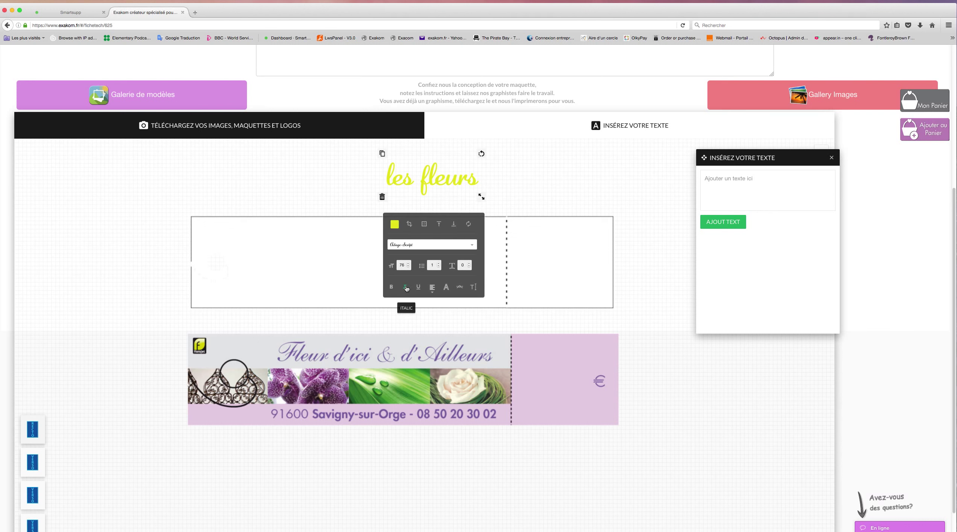
left_click(405, 289)
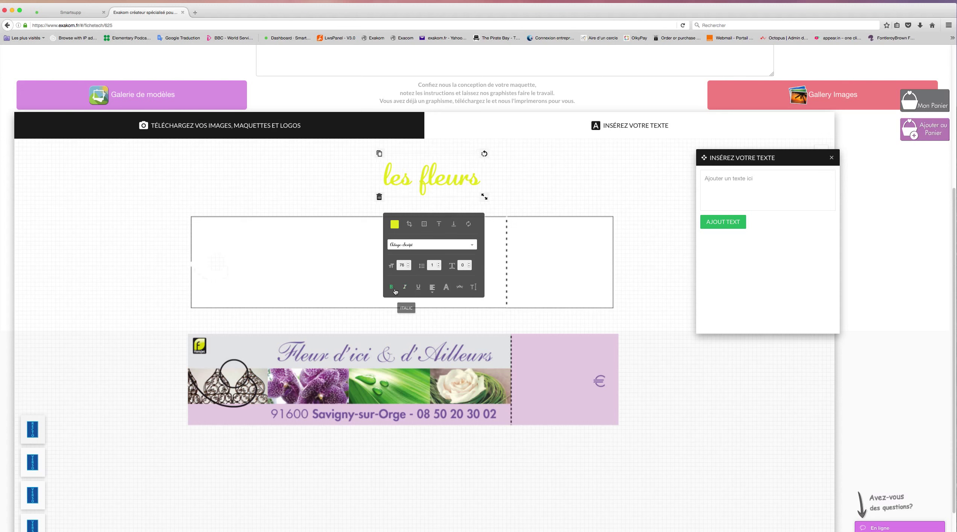
left_click(406, 289)
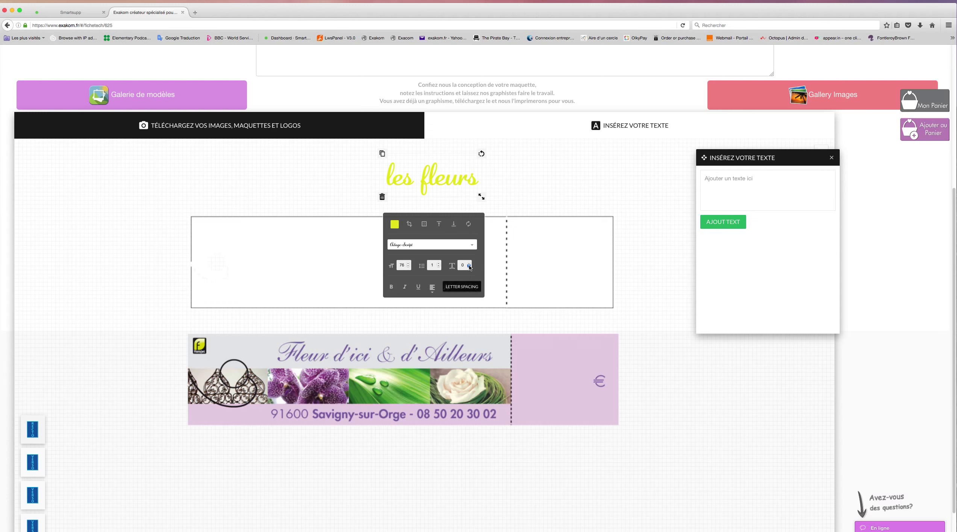
Try letter spacing of 1 and 2 on the "les fleurs" text and reset it to 0
left_click(447, 192)
left_click(492, 174)
left_click(453, 182)
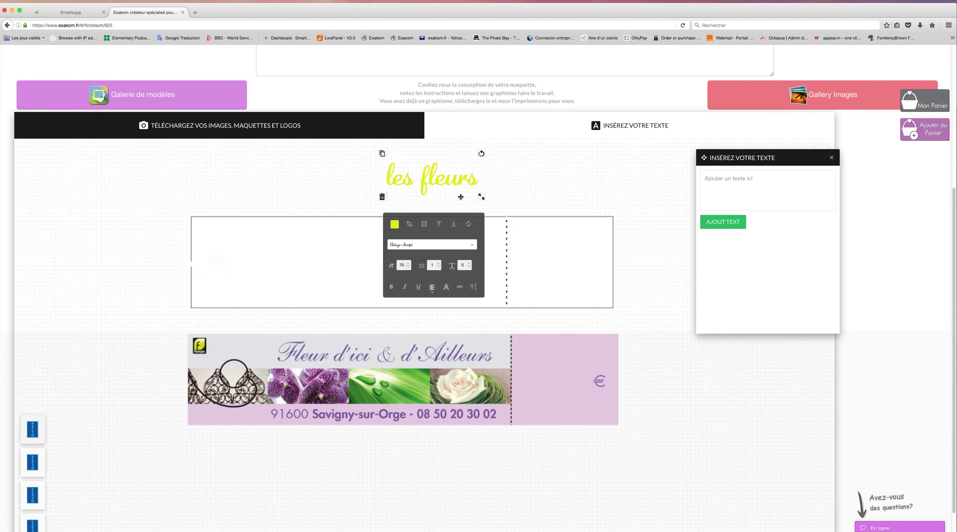
left_click(468, 263)
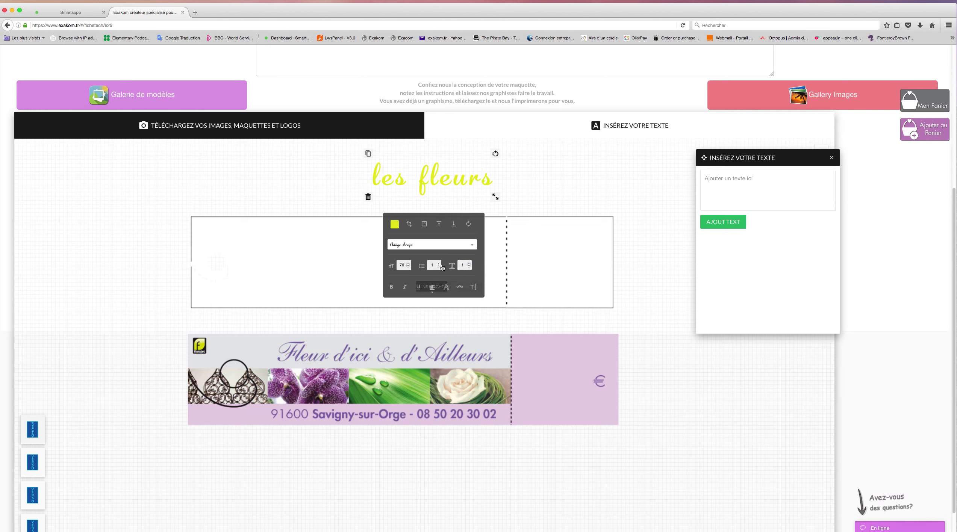
left_click(469, 263)
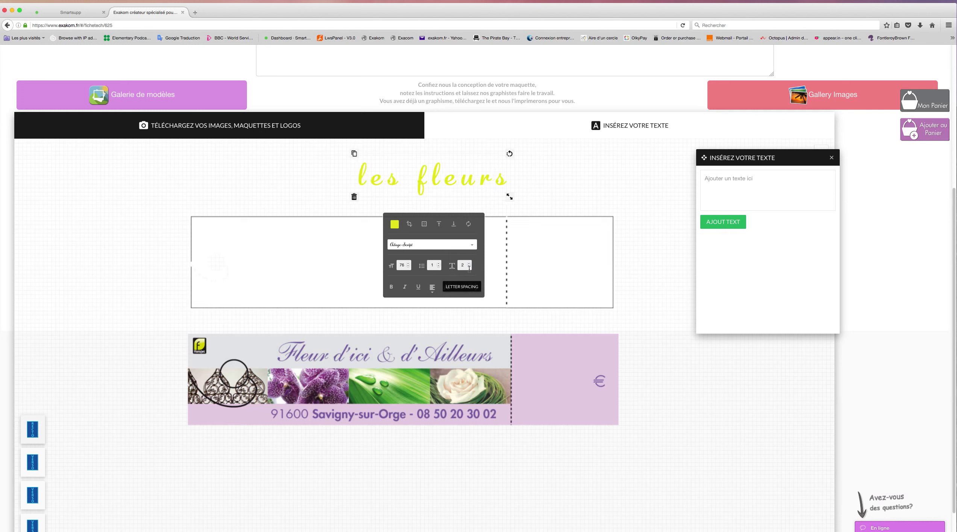
left_click(469, 267)
left_click(469, 267)
left_click(549, 175)
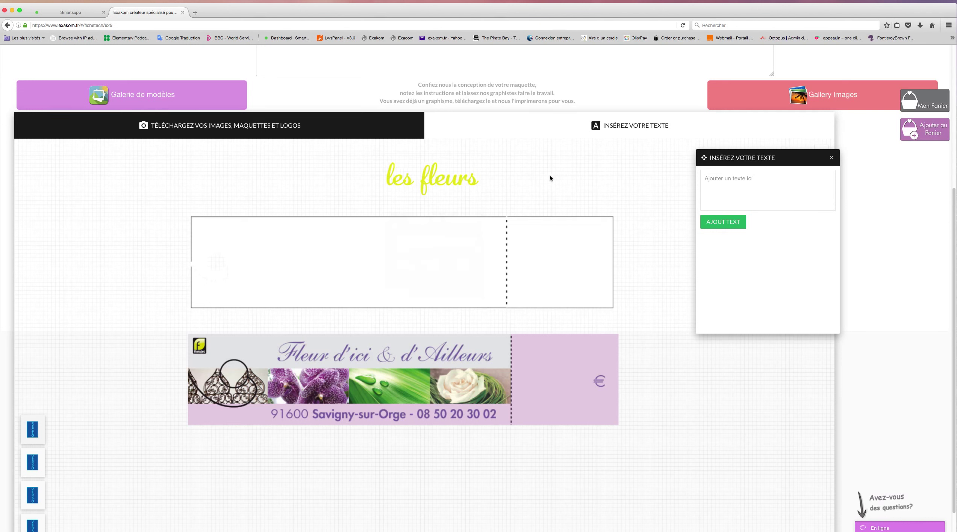
left_click(414, 178)
left_click(911, 150)
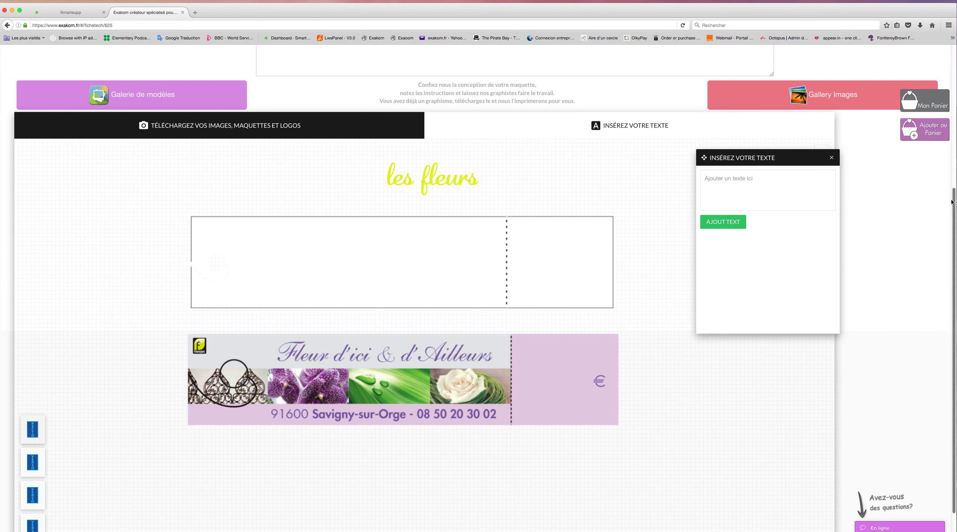
Show the image and logo upload option, open its file chooser, and cancel it without choosing a file
scroll(303, 112, "up", 1)
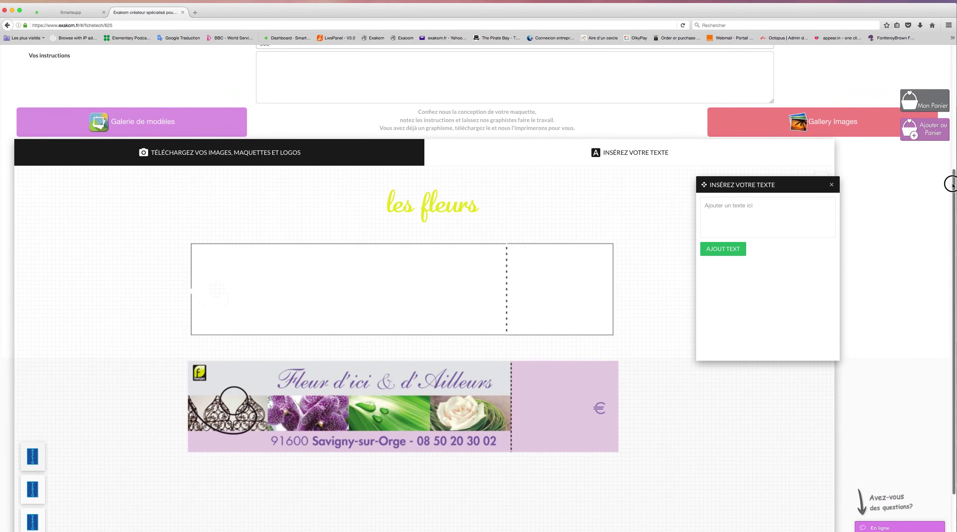
left_click(255, 157)
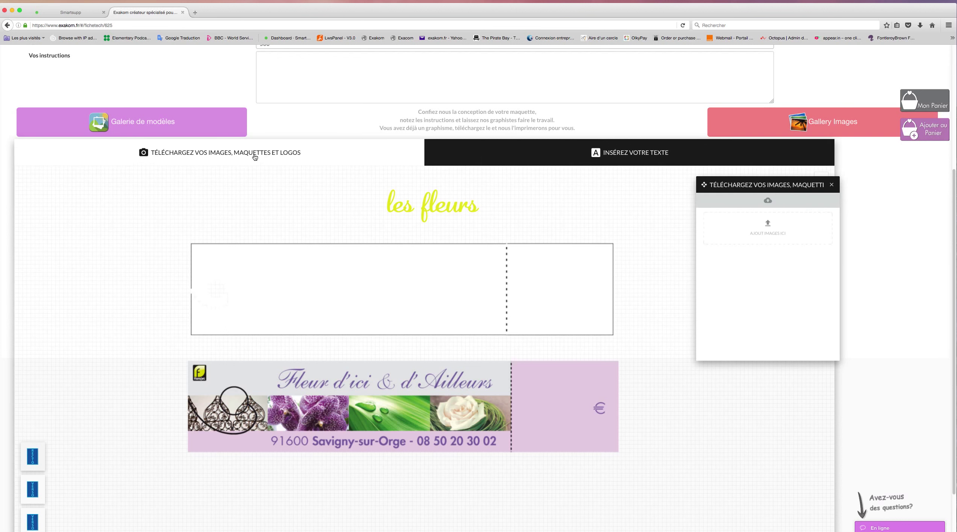
left_click(830, 186)
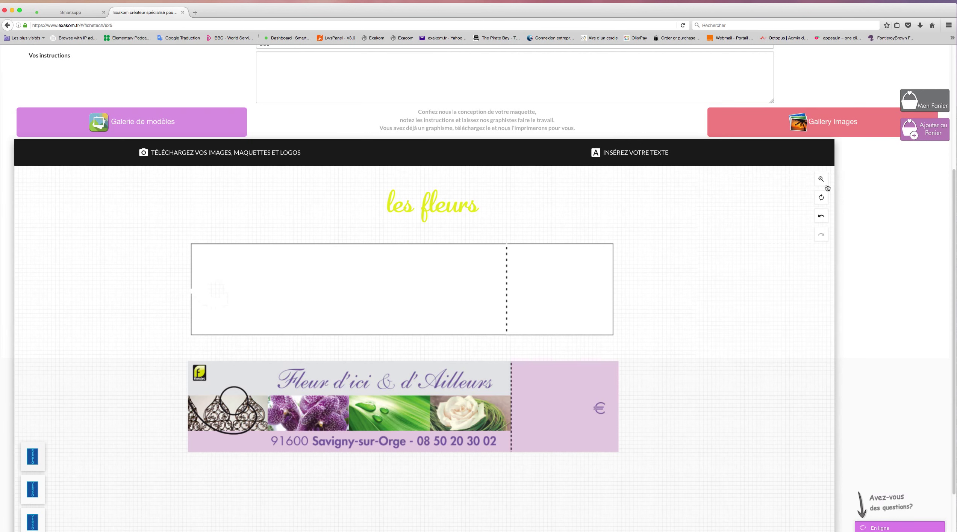
left_click(250, 160)
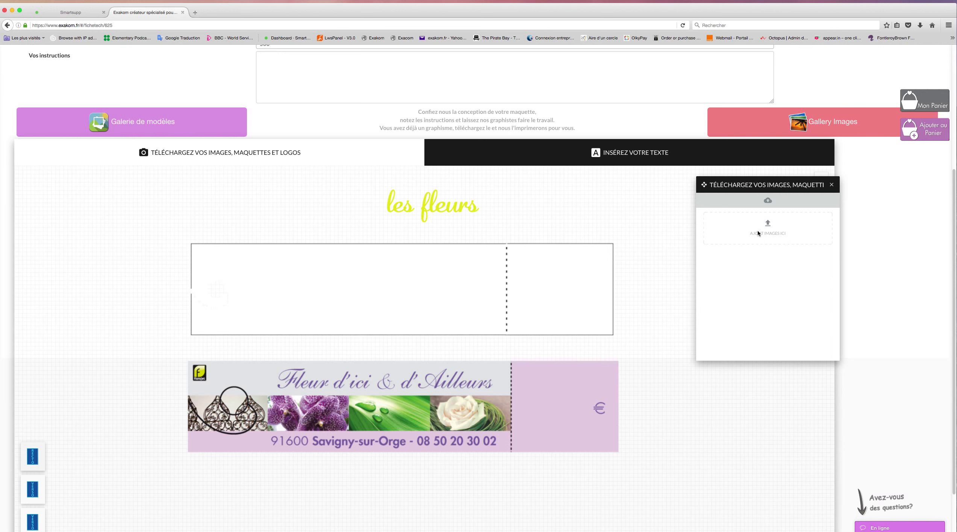
left_click(768, 232)
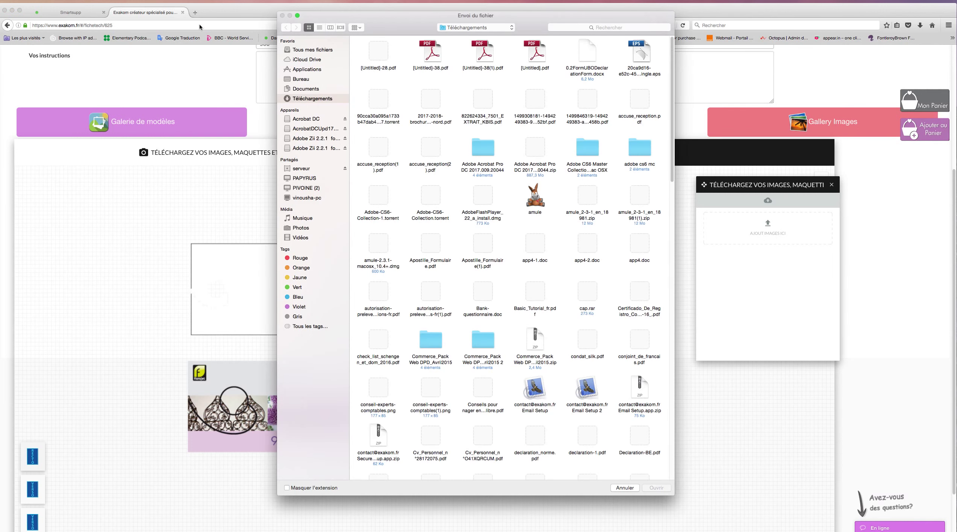
left_click_drag(321, 20, 331, 38)
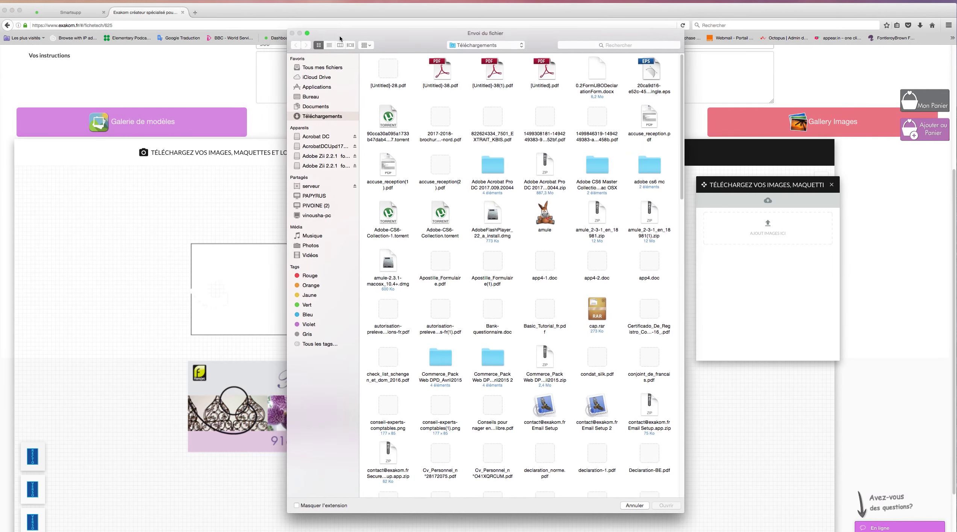
left_click(633, 506)
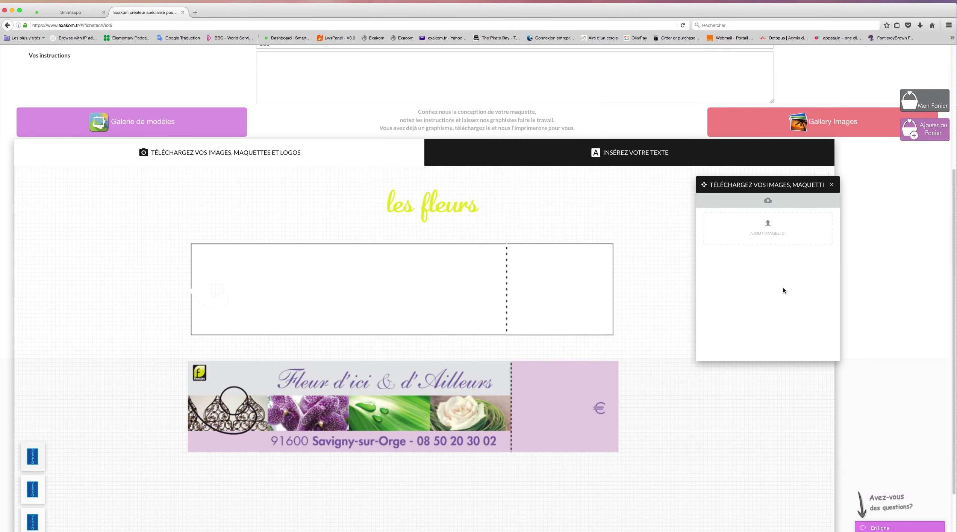
Reopen the file chooser for adding an image and cancel it with no file selected
left_click(767, 230)
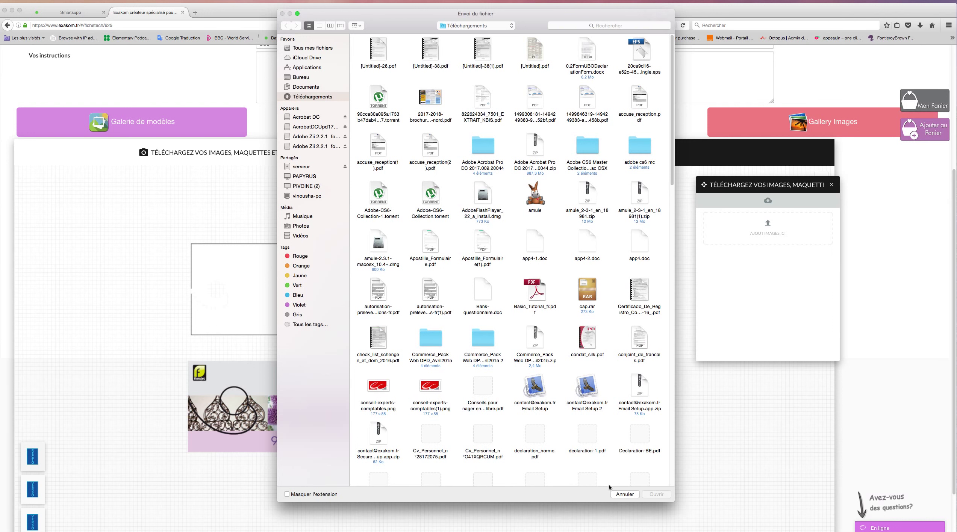
left_click(622, 494)
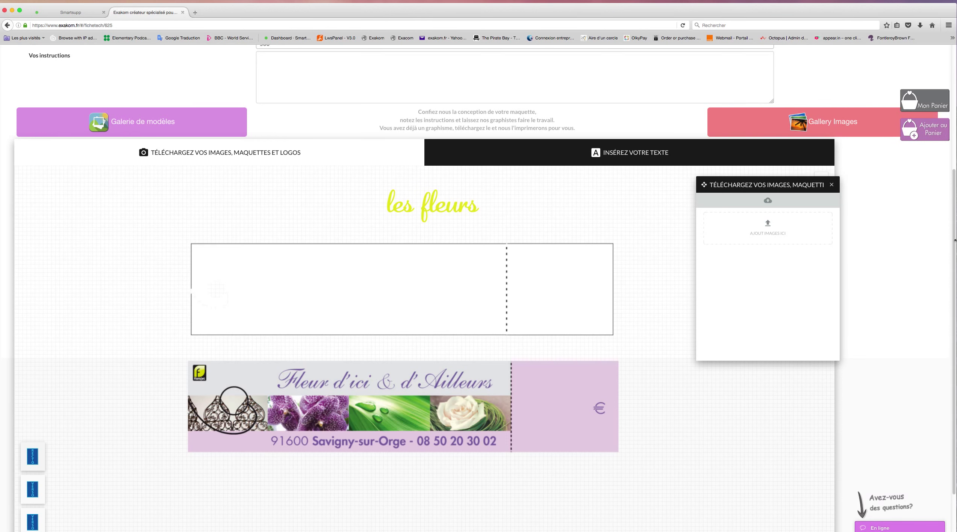
Clear the design canvas by deleting the florist label model, both parts of the blank label outline, and the "les fleurs" text
scroll(955, 242, "down", 2)
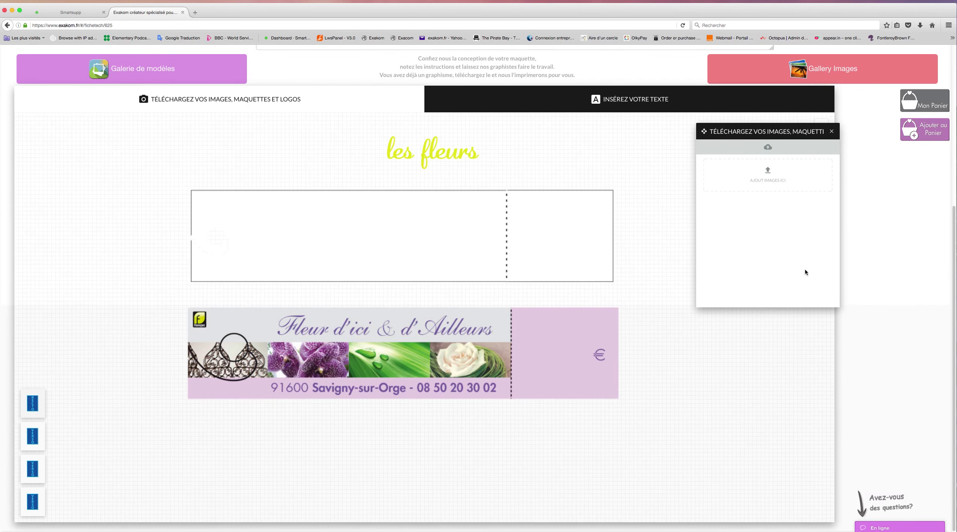
scroll(953, 270, "up", 1)
left_click(590, 389)
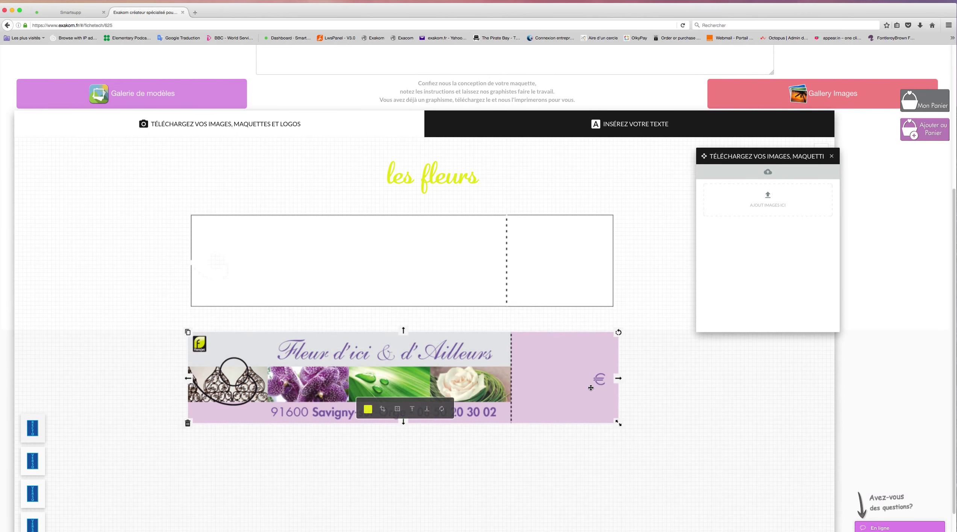
key("Delete")
left_click(531, 260)
key("Delete")
left_click(438, 184)
key("Delete")
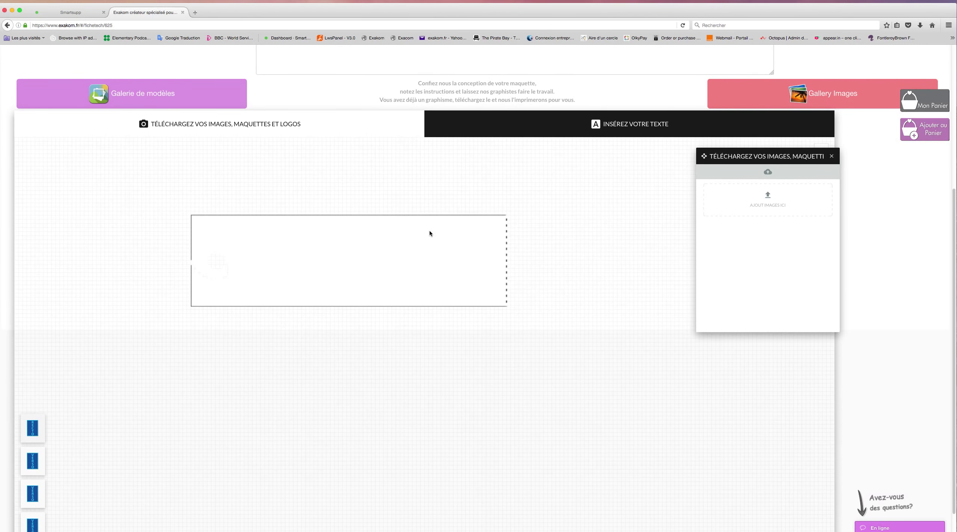
left_click(429, 233)
key("Delete")
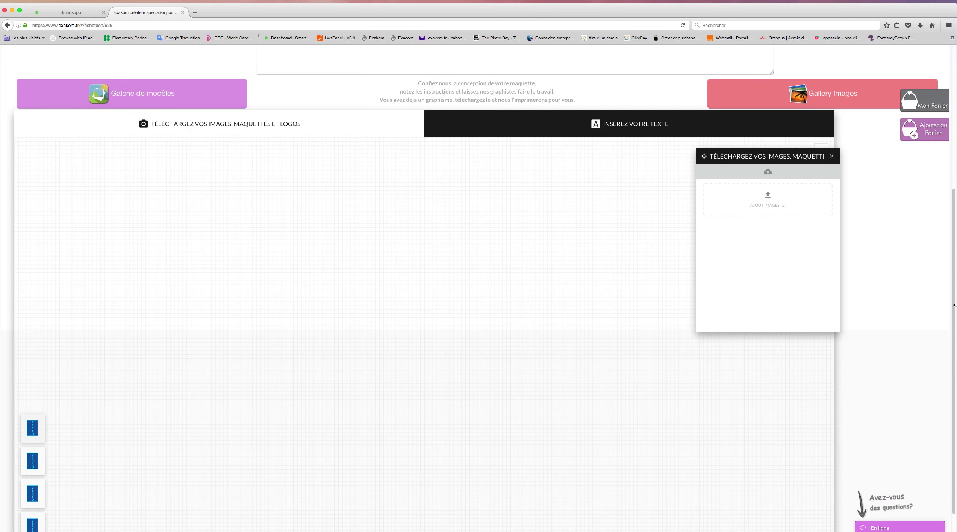
Show the Téléchargements folder in the image file chooser, enlarge the chooser to full screen, restore its size, and cancel it
scroll(865, 270, "up", 3)
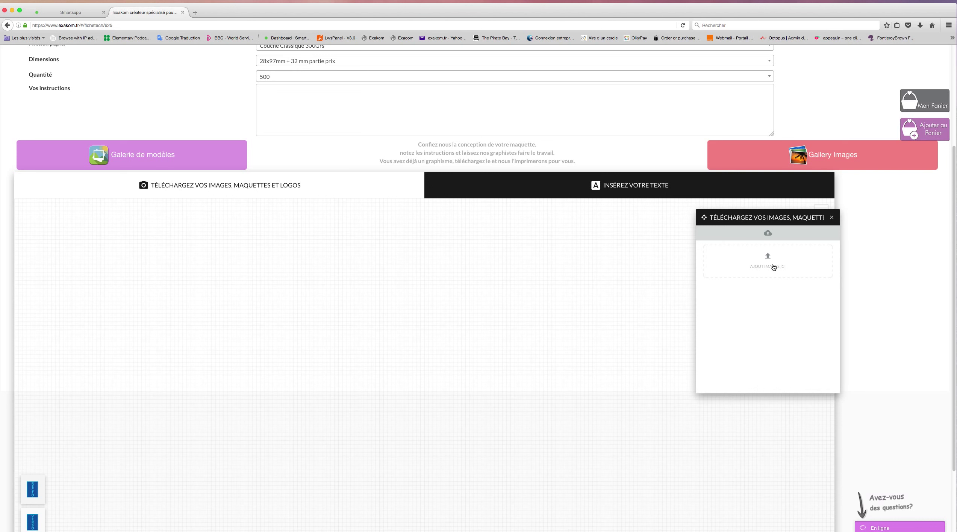
left_click(773, 266)
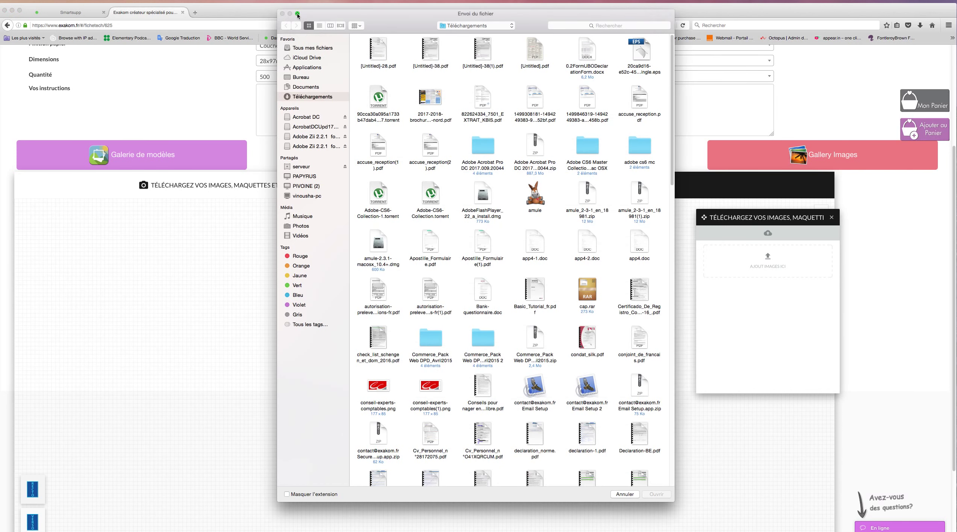
left_click(297, 14)
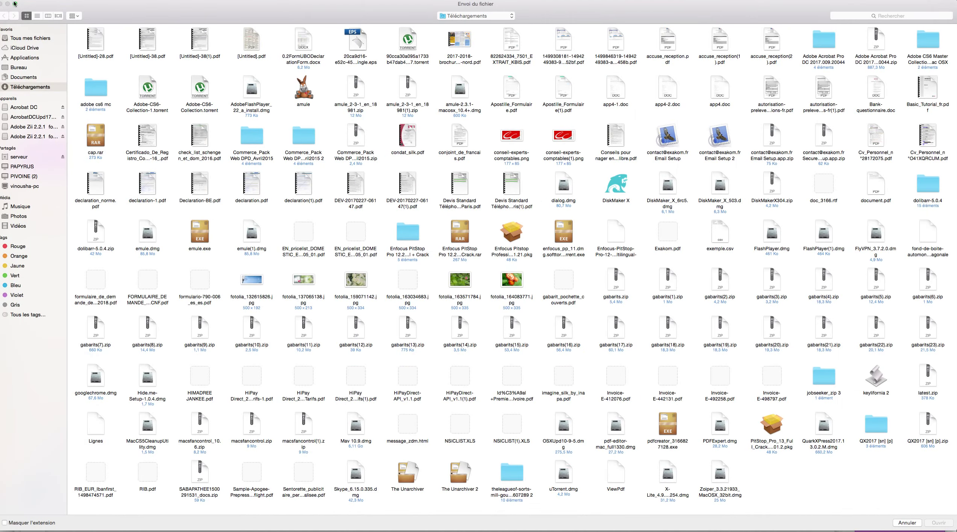
left_click(15, 4)
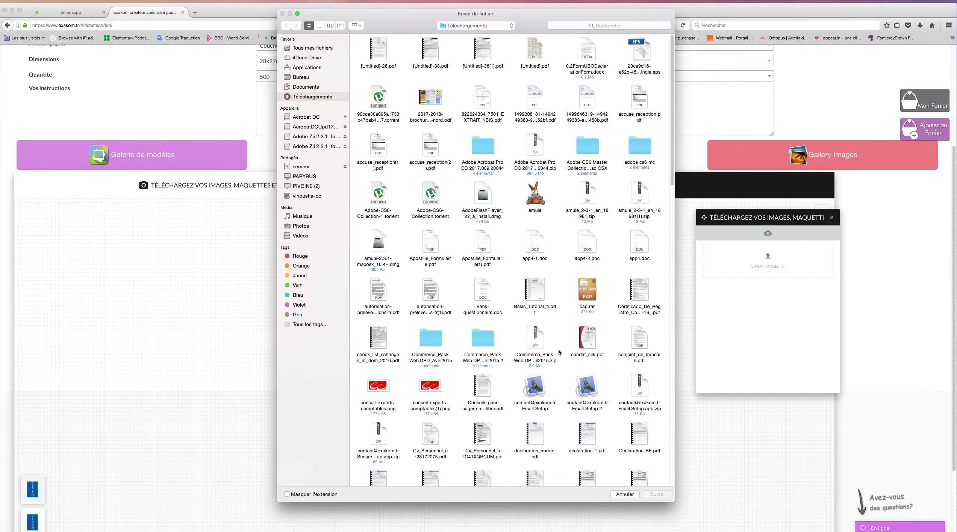
left_click(625, 494)
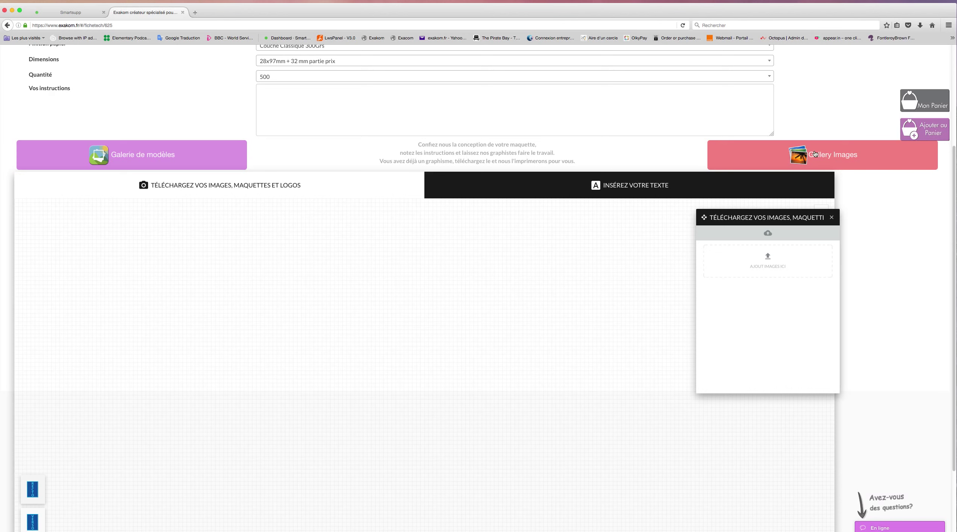
left_click(842, 162)
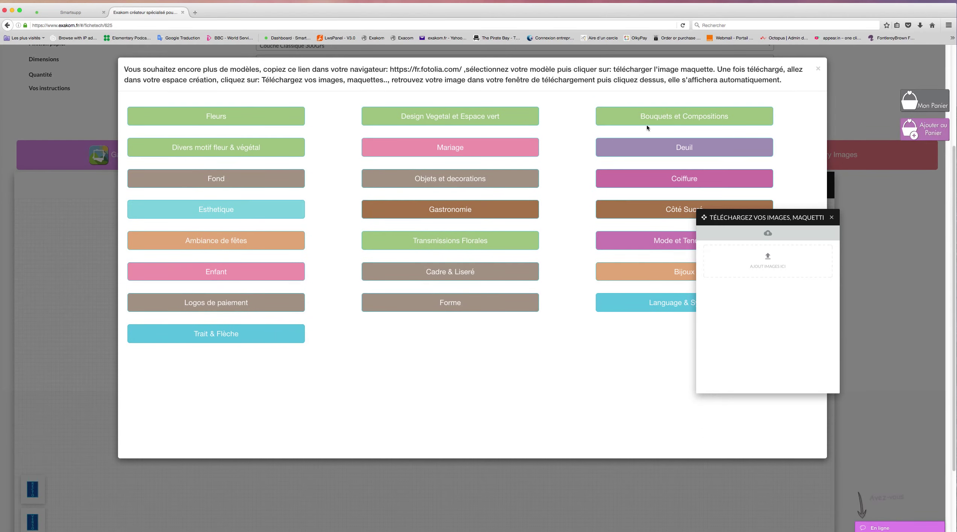
left_click_drag(774, 215, 885, 215)
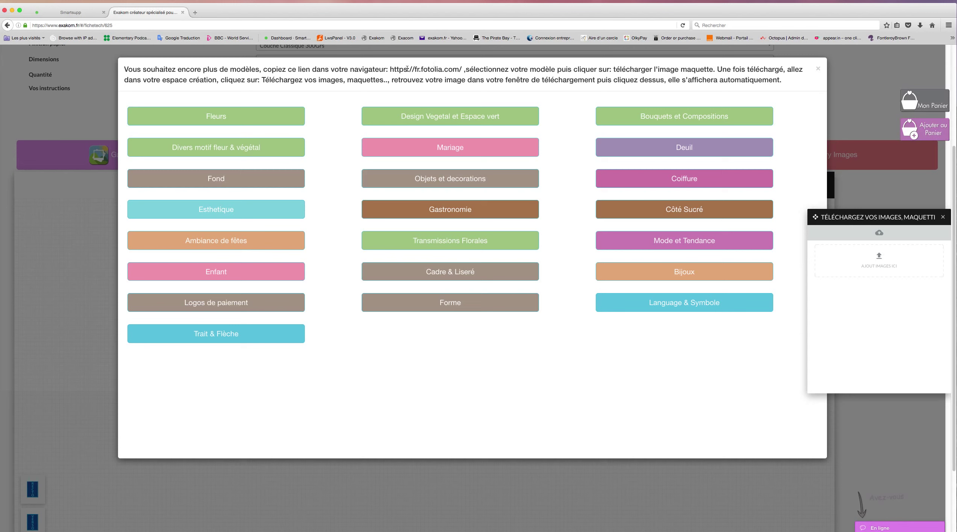
mouse_move(390, 70)
left_mouse_down()
mouse_move(465, 71)
mouse_move(393, 70)
left_mouse_up()
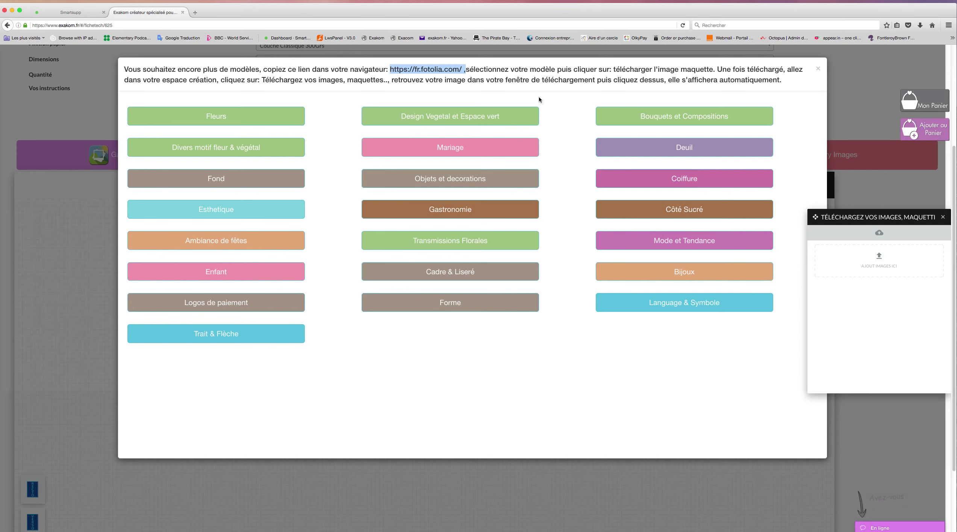
left_click(557, 104)
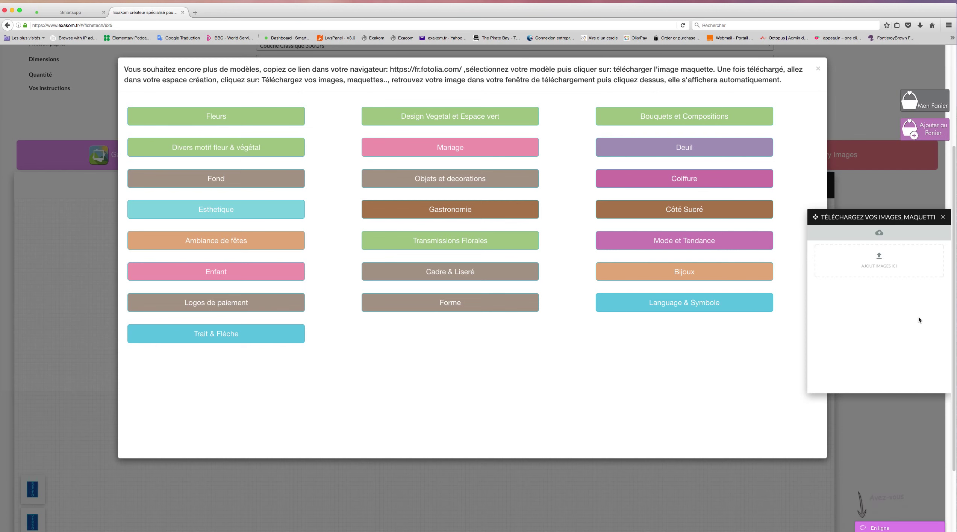
left_click(818, 68)
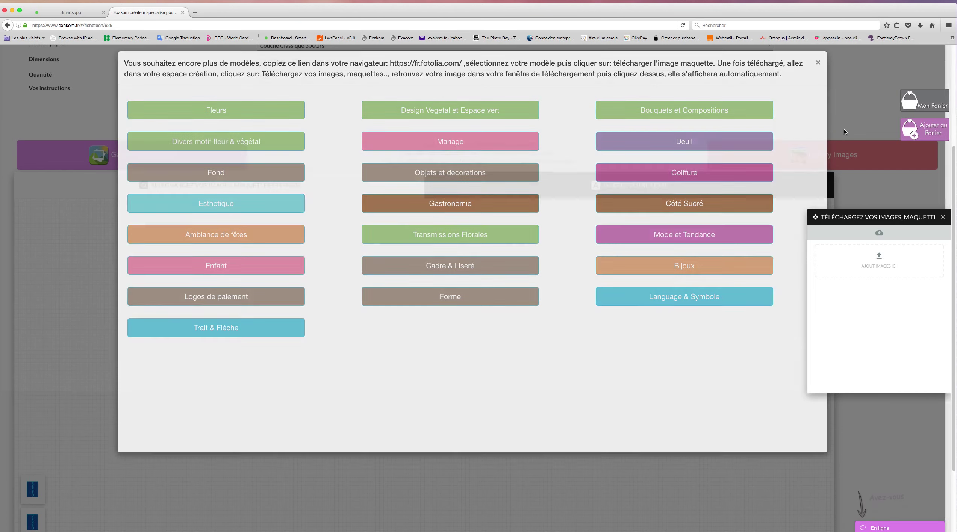
Move the upload panel back over the design canvas, then open its file chooser and cancel it
left_click_drag(875, 217, 706, 224)
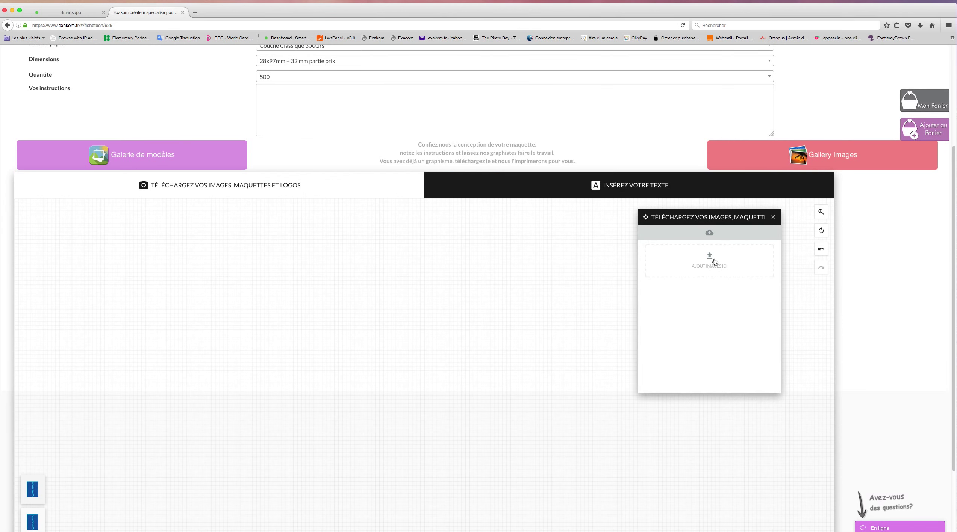
left_click(706, 273)
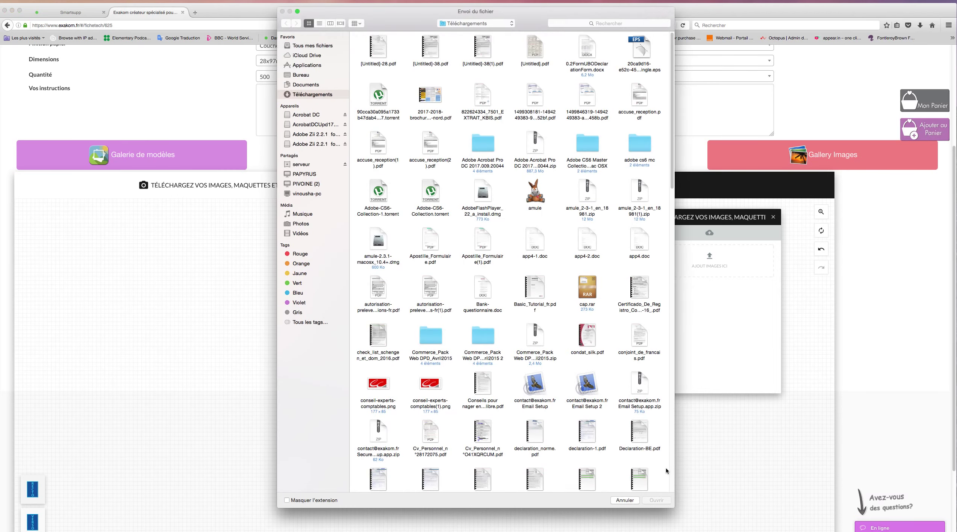
left_click(625, 500)
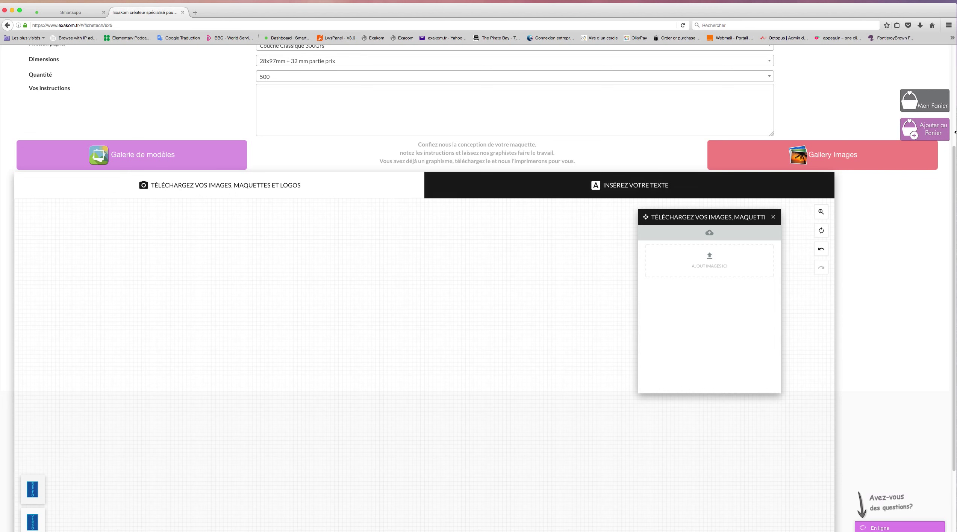
Review the label size options under Dimensions without changing the selection
left_click_drag(953, 231, 944, 56)
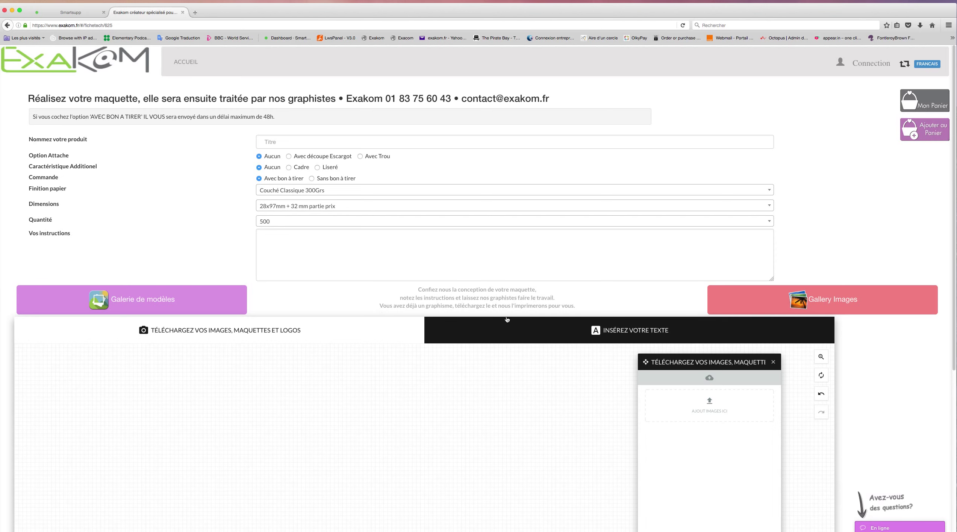
scroll(954, 394, "down", 5)
scroll(955, 395, "up", 5)
left_click(299, 207)
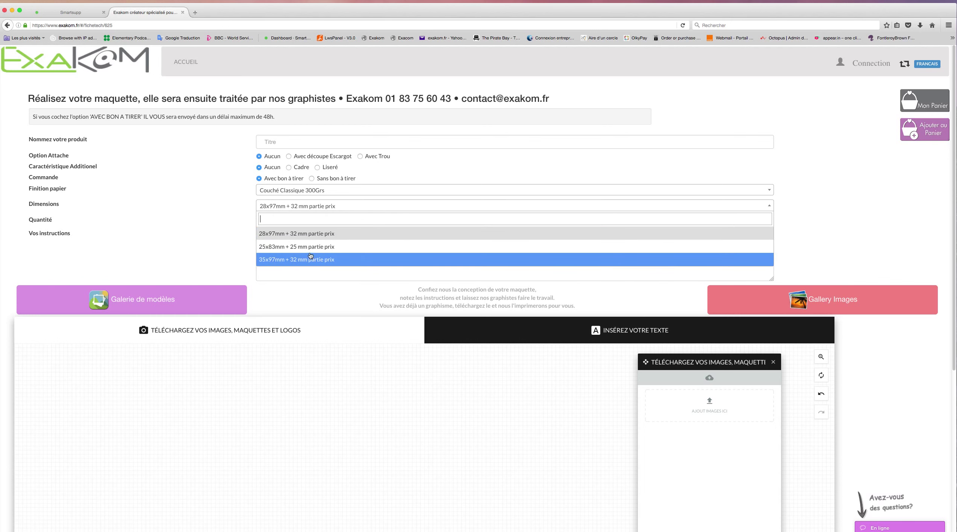
left_click(212, 240)
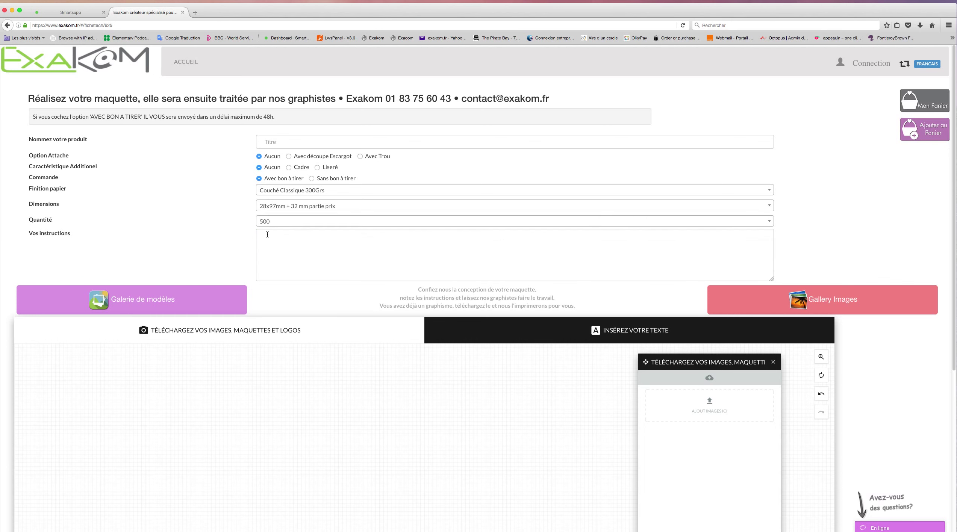
left_click(286, 207)
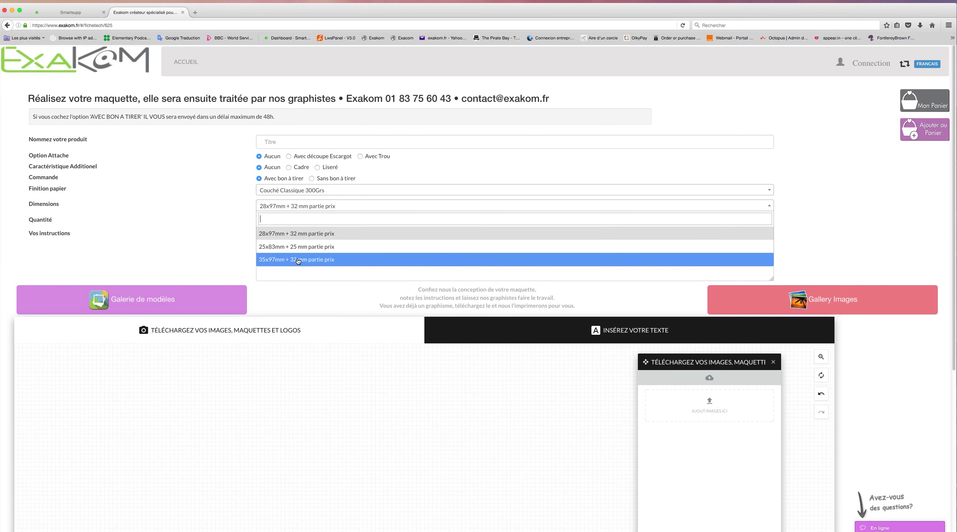
left_click(213, 246)
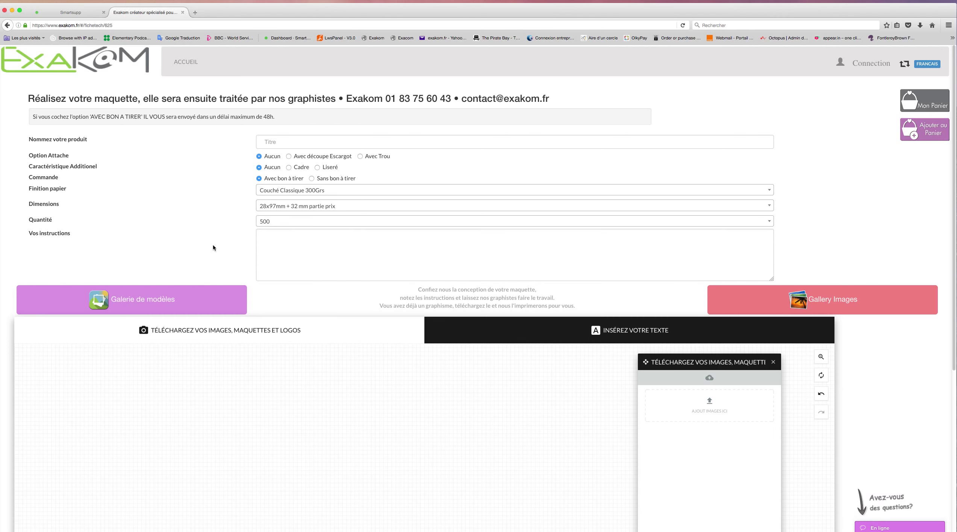
Look through the Quantité options and recheck the Dimensions options, leaving both selections as they are
left_click(295, 222)
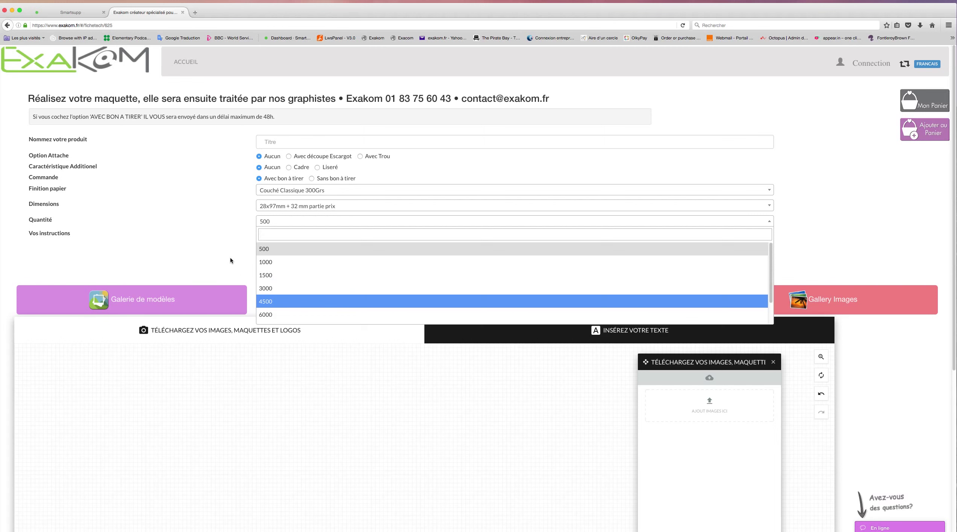
left_click_drag(771, 278, 771, 247)
left_click(819, 234)
left_click(755, 223)
left_click(644, 206)
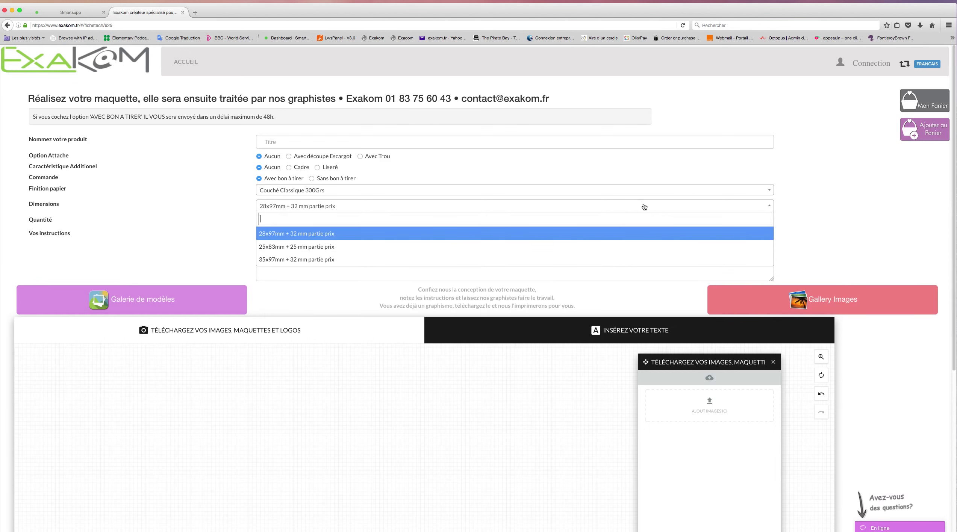
left_click(832, 204)
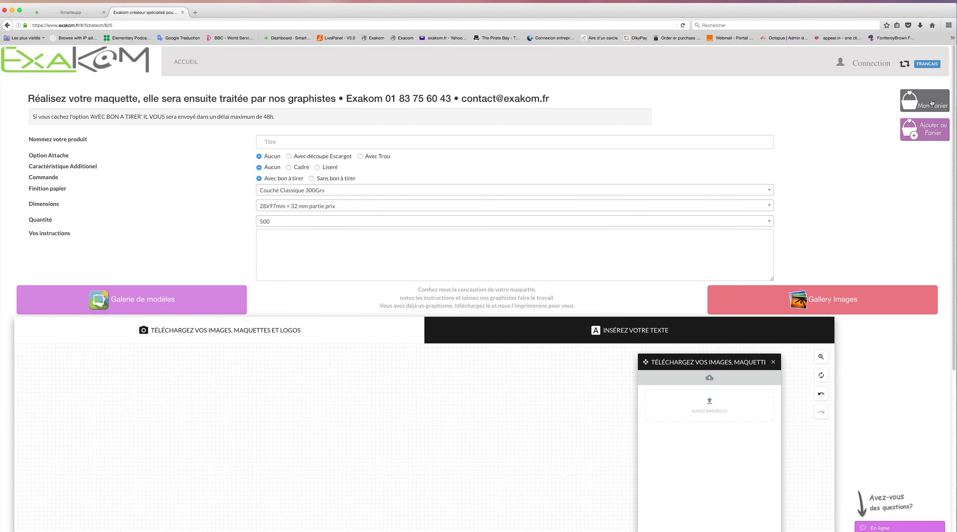
Name the product "test" and add it to the basket
left_click(935, 127)
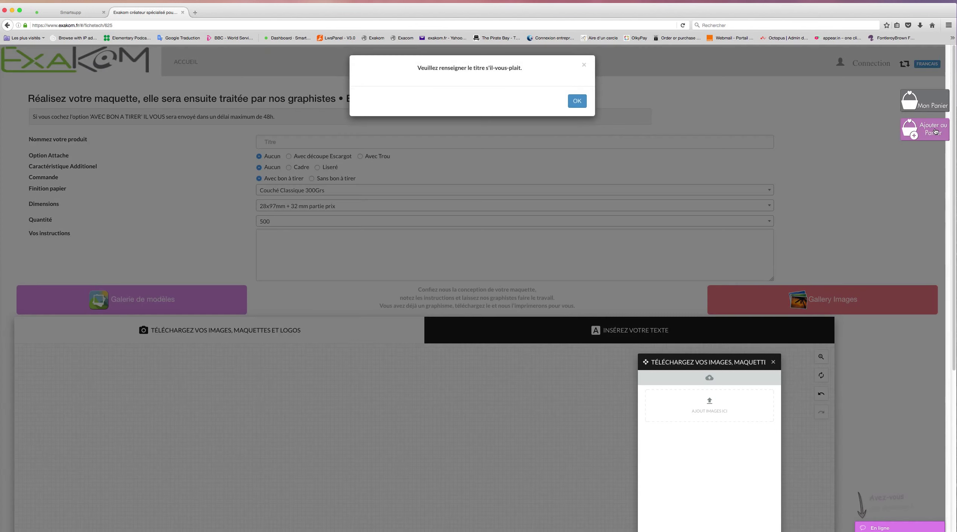
left_click(577, 103)
left_click(309, 142)
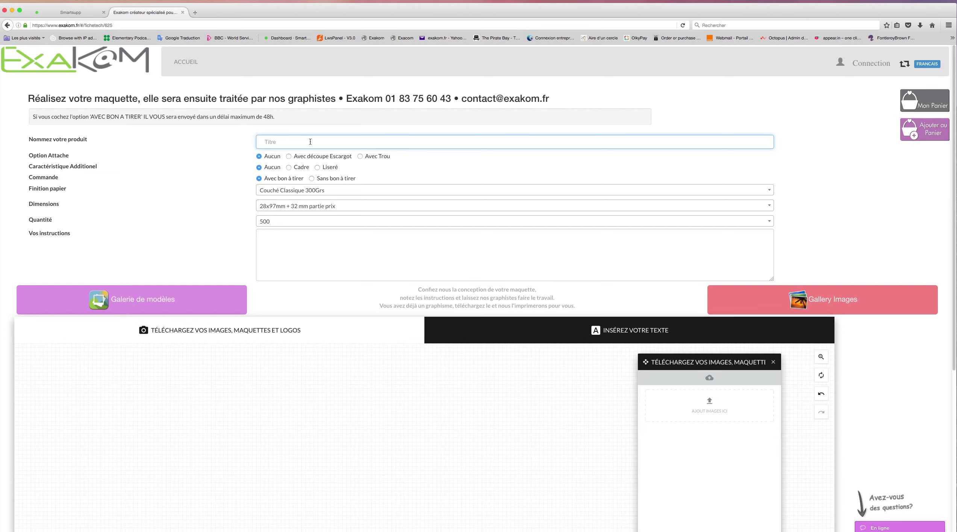
type("test")
left_click(937, 134)
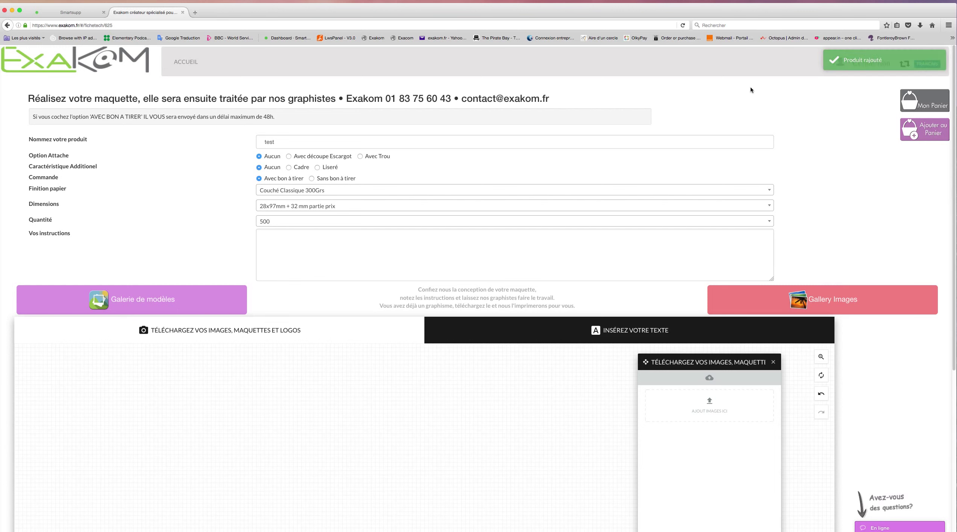
Open the basket, move the upload panel aside, and validate the order
left_click(934, 105)
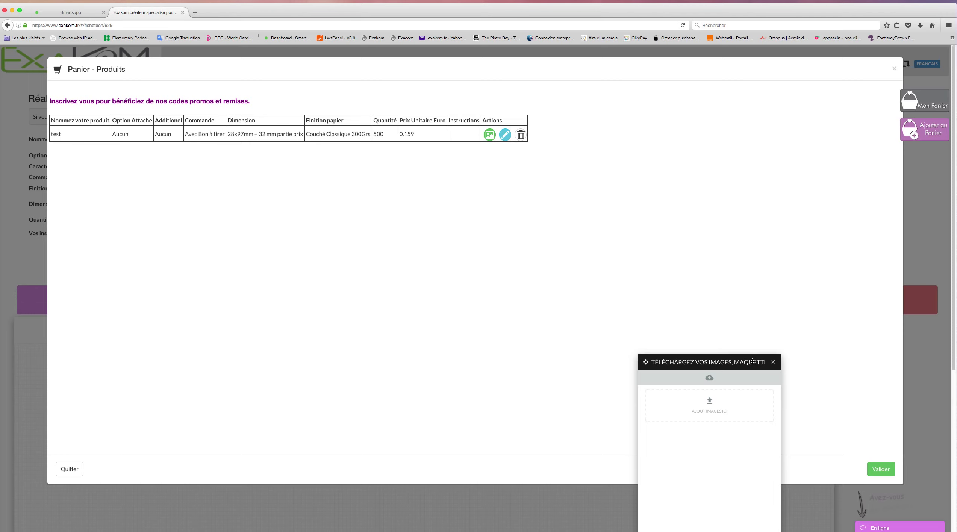
left_click_drag(752, 361, 710, 297)
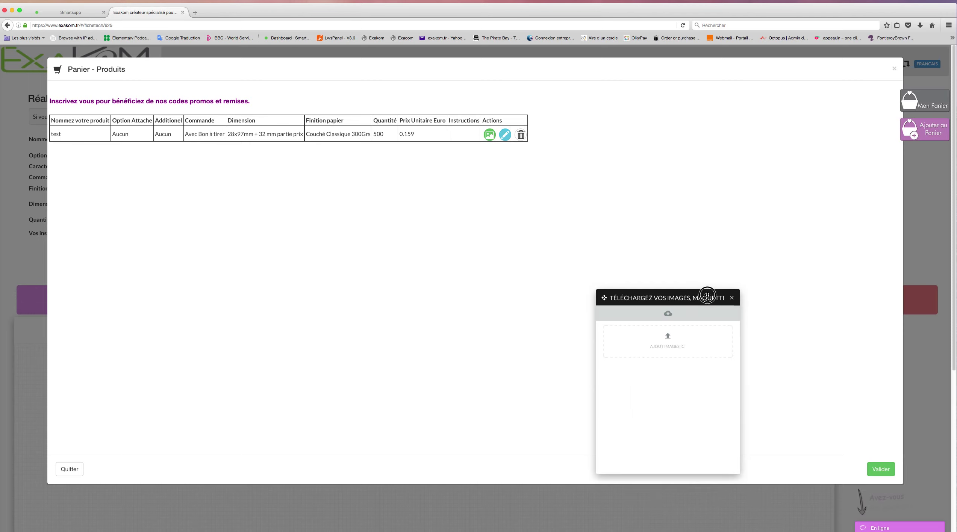
left_click(882, 469)
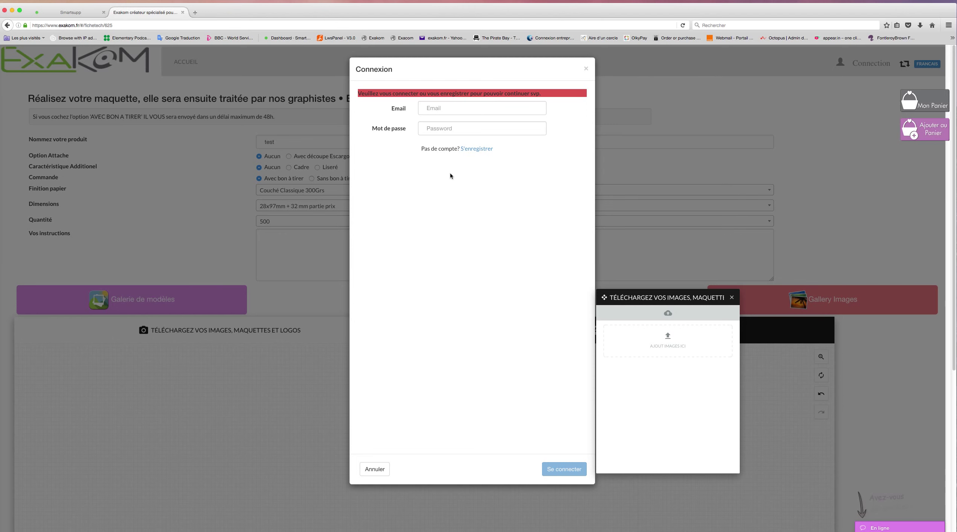
Close the sign-in dialog and reopen it from the site's Connection link
left_click(585, 69)
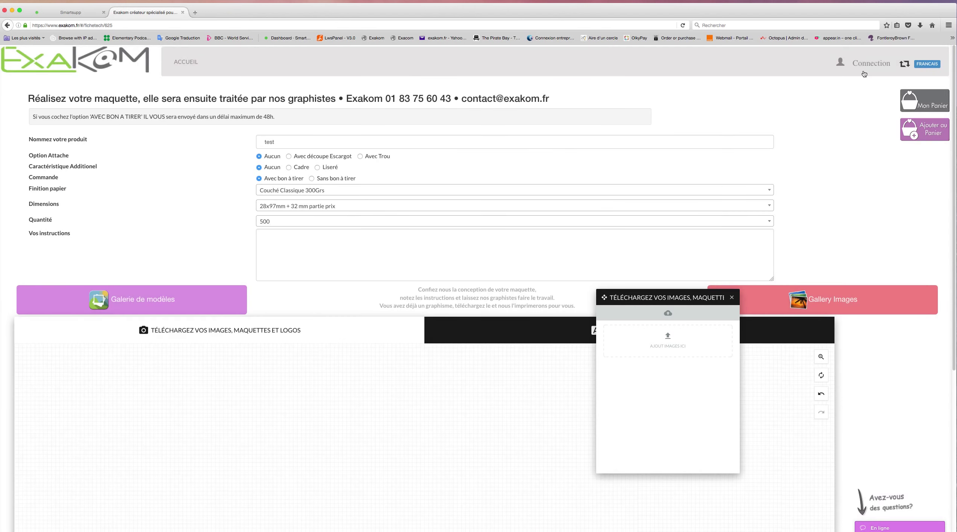
left_click(870, 63)
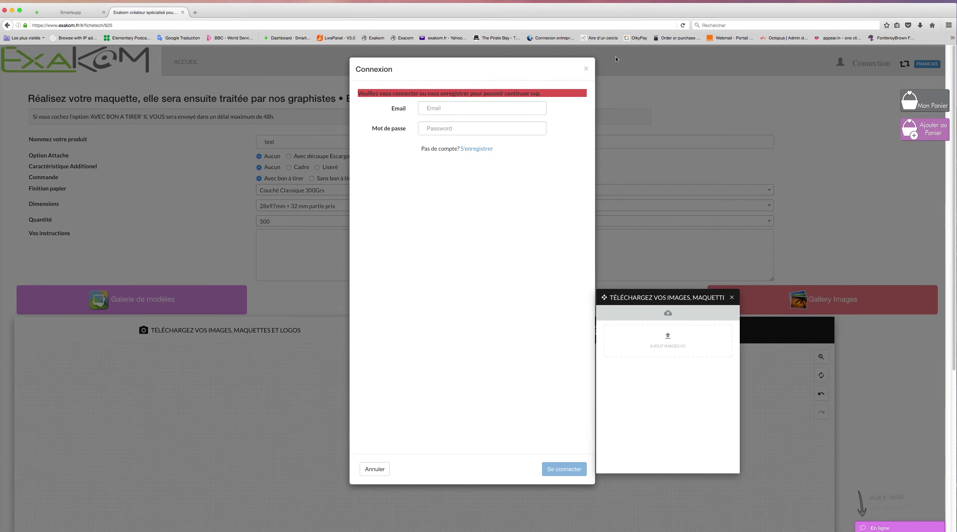
Dismiss the sign-in dialog and add the thick rounded rectangle frame from the image gallery's Cadre & Liseré category to the design
left_click(586, 69)
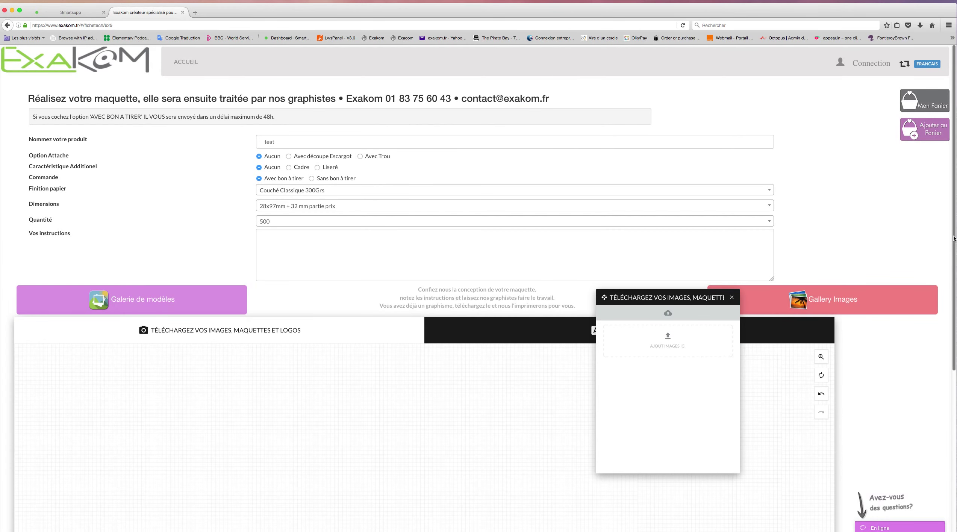
left_click_drag(954, 242, 955, 362)
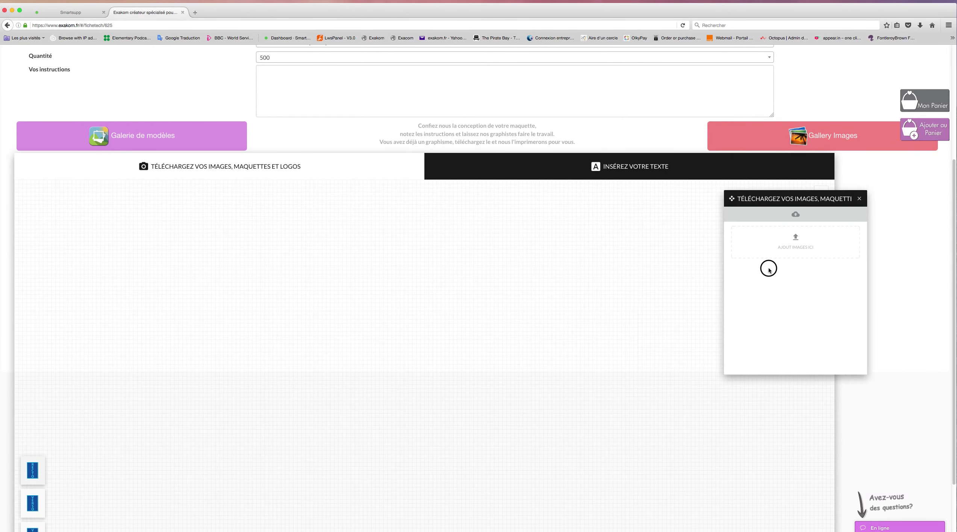
left_click(834, 139)
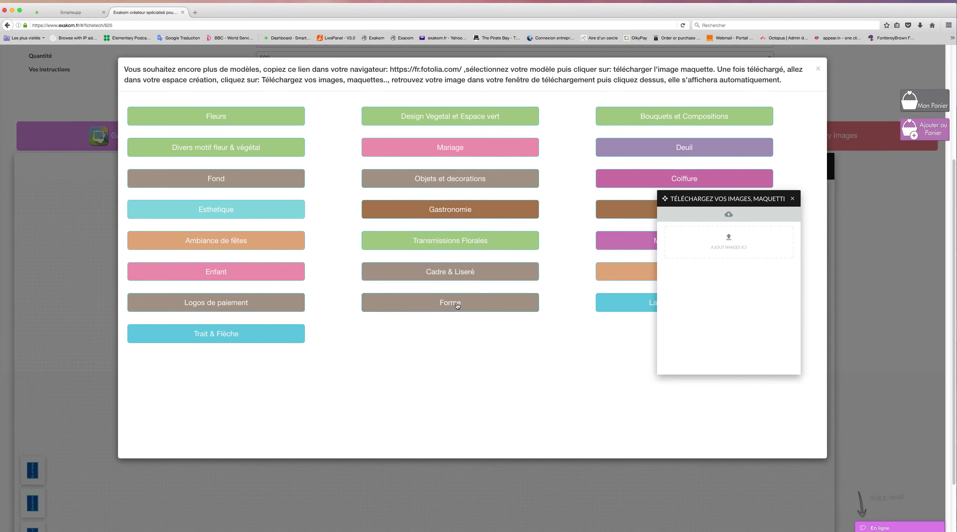
left_click(442, 271)
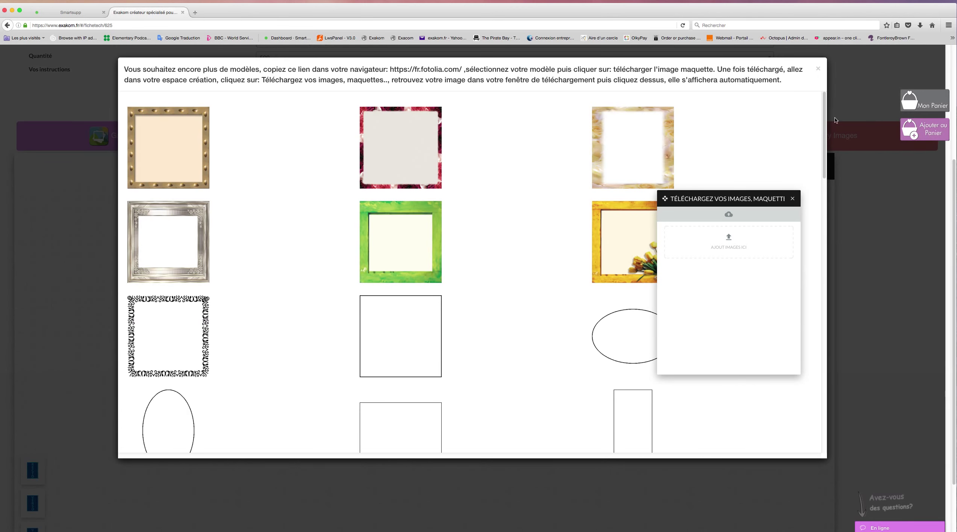
left_click_drag(822, 126, 848, 390)
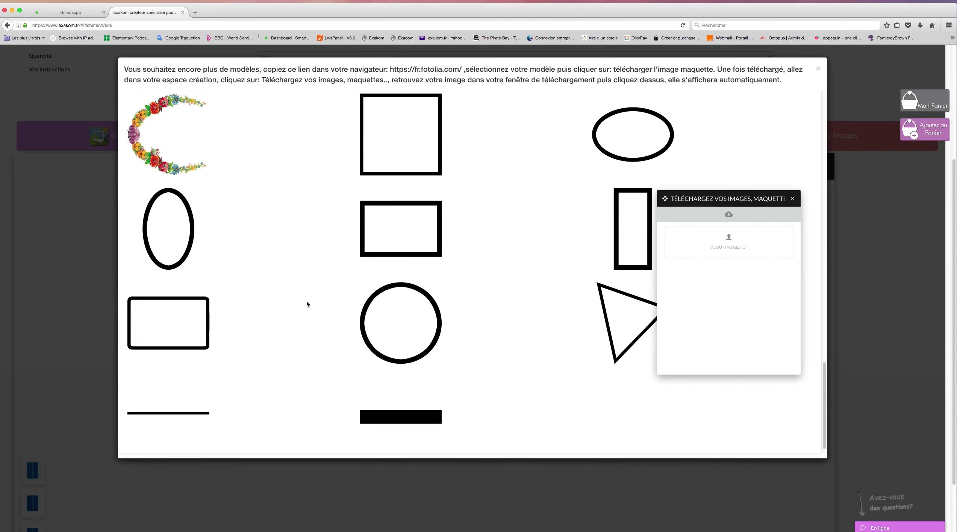
left_click(184, 323)
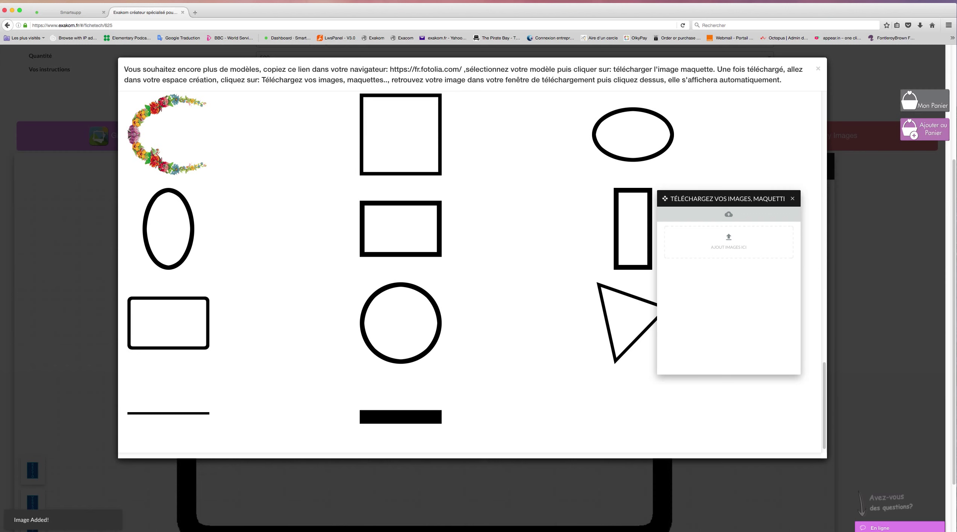
left_click(817, 68)
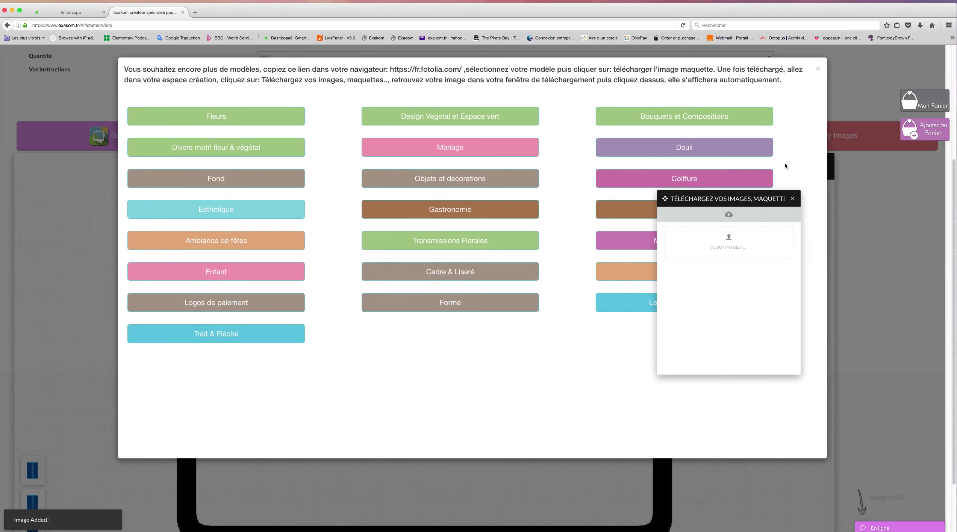
left_click(817, 69)
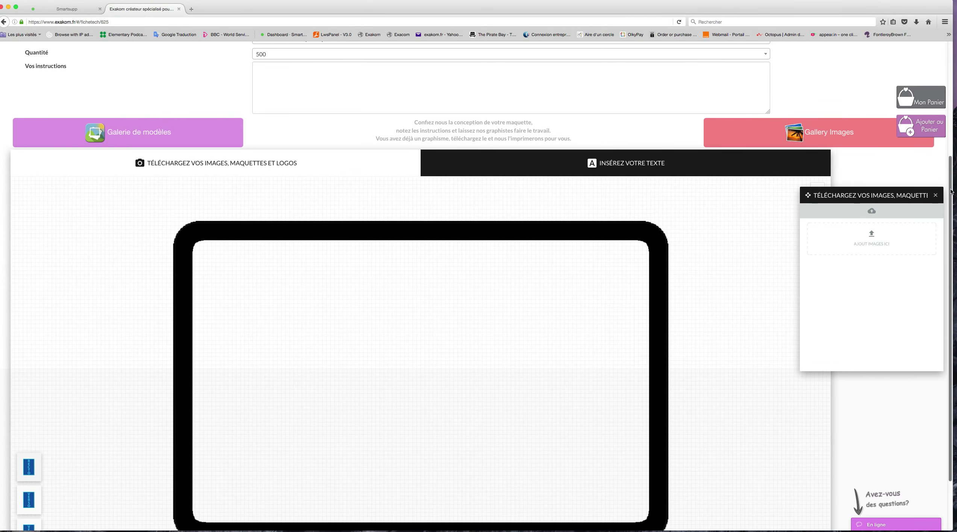
Shrink the rounded frame to about half its size and place it in the upper middle of the design area
scroll(950, 226, "down", 4)
left_click(626, 469)
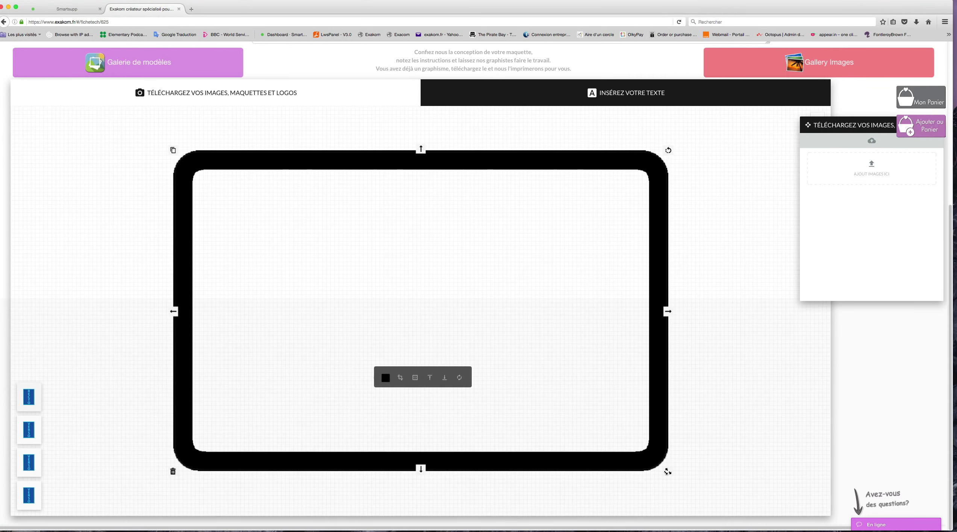
left_click_drag(668, 470, 571, 376)
left_click_drag(512, 310, 528, 279)
left_click_drag(563, 330, 545, 306)
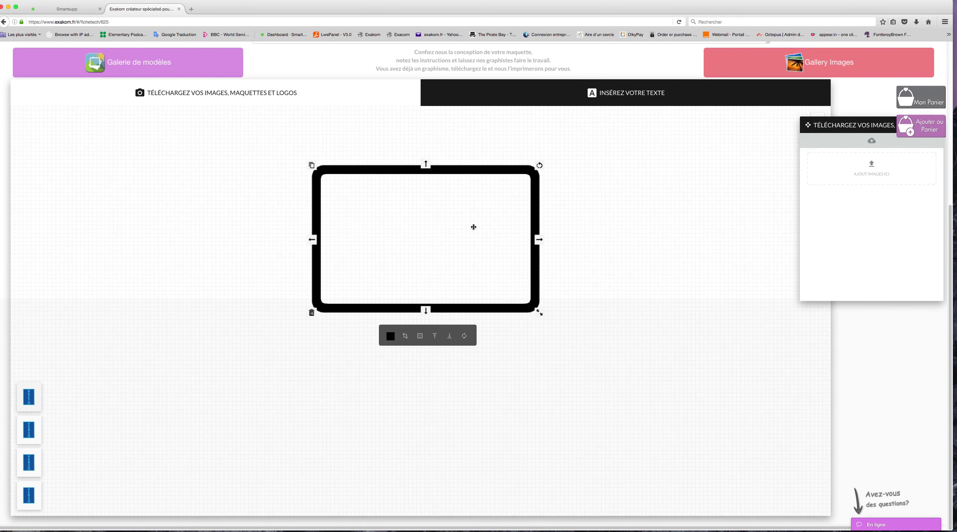
left_click_drag(472, 226, 463, 218)
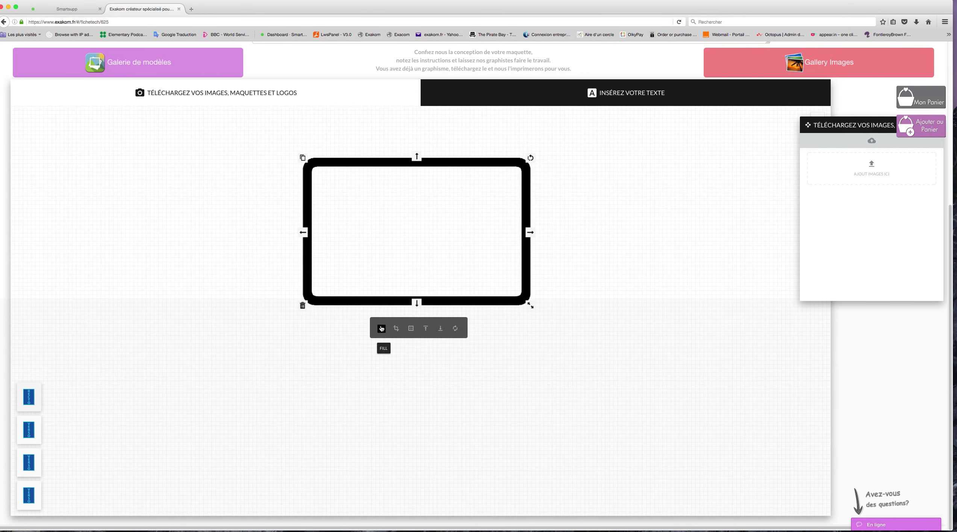
Fill the rounded frame with bright red #f00707
left_click(382, 328)
left_click(433, 368)
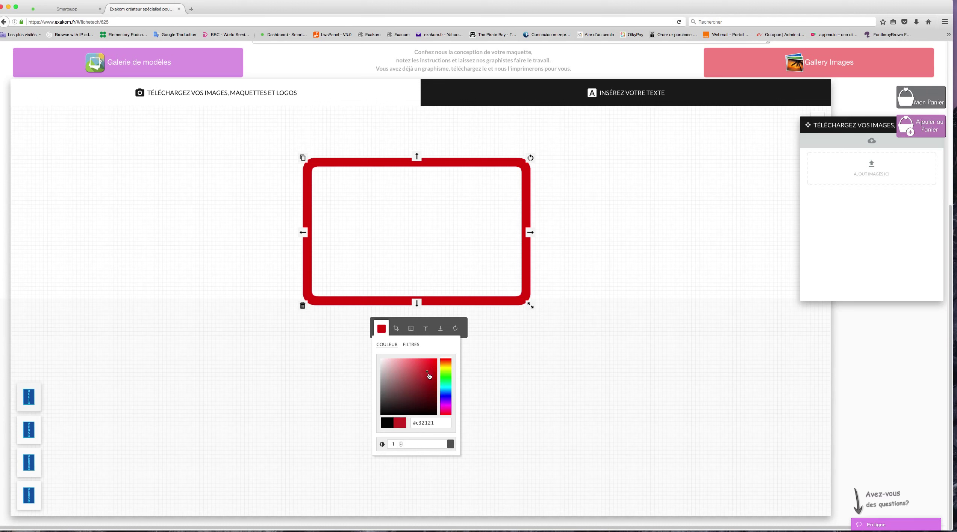
left_click(429, 380)
left_click(431, 363)
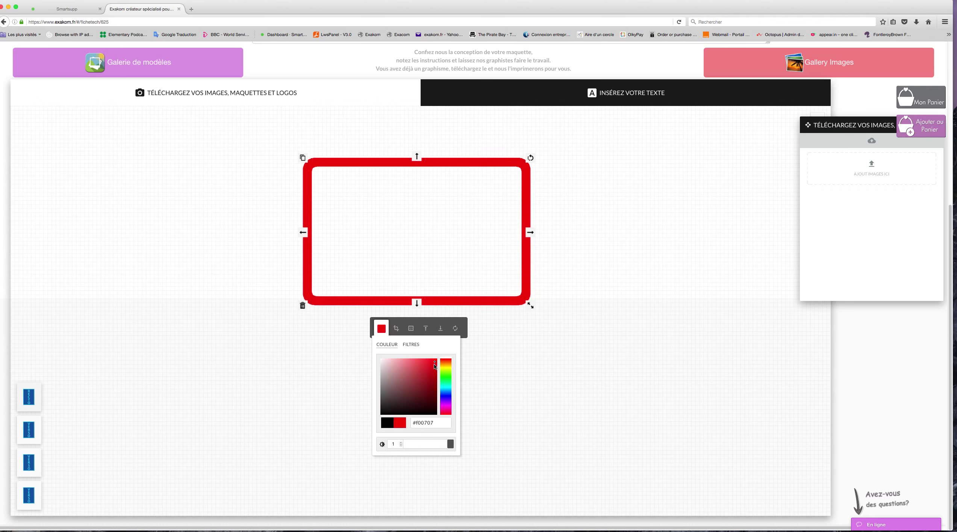
left_click(557, 373)
left_click(431, 237)
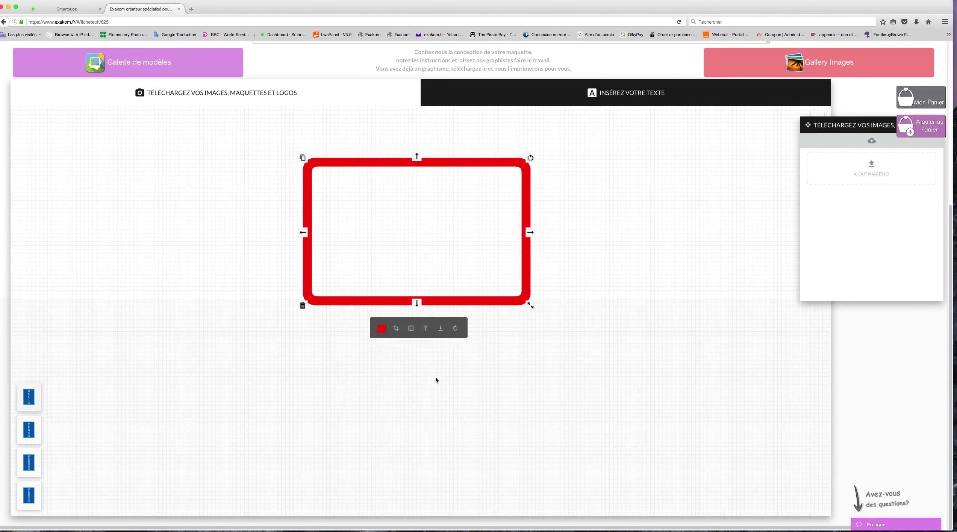
Set the red frame's transparency value to 0.72 and shift the frame slightly lower on the design
left_click(381, 328)
left_click(432, 446)
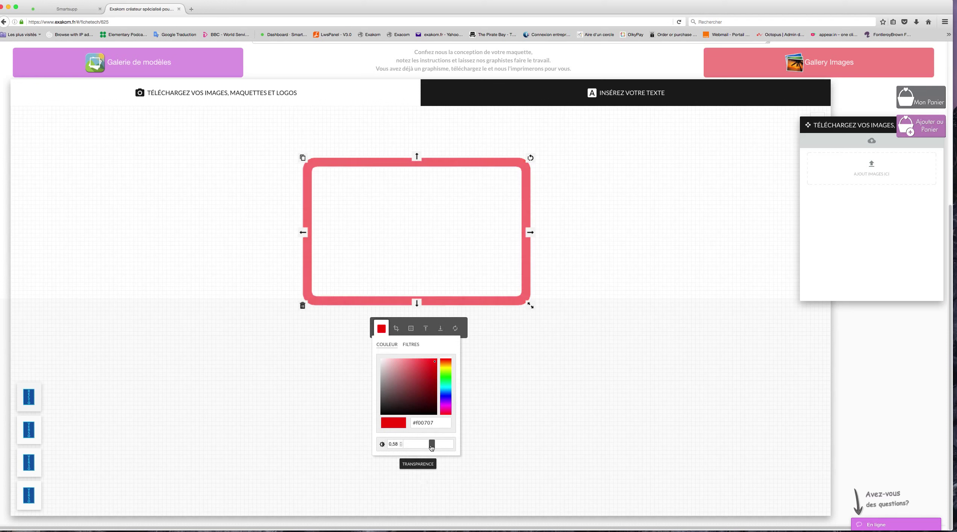
left_click_drag(431, 447, 448, 445)
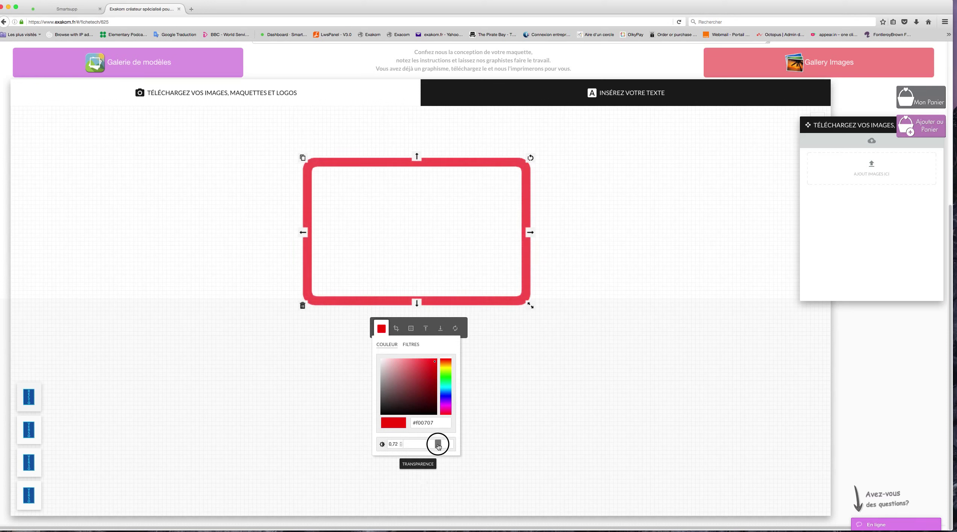
left_click(561, 413)
left_click(526, 207)
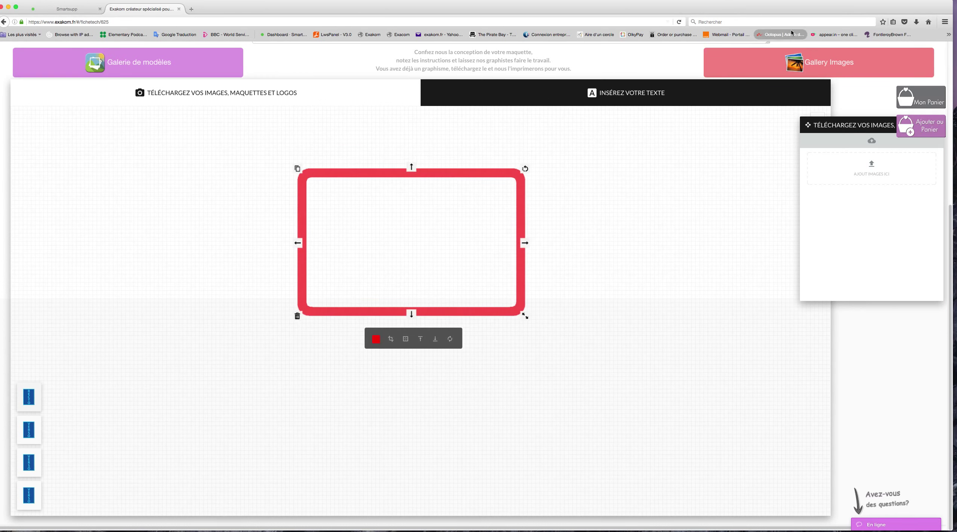
Add the white rose bouquet photo from the image gallery's Mariage category to the design and close the gallery
left_click(822, 68)
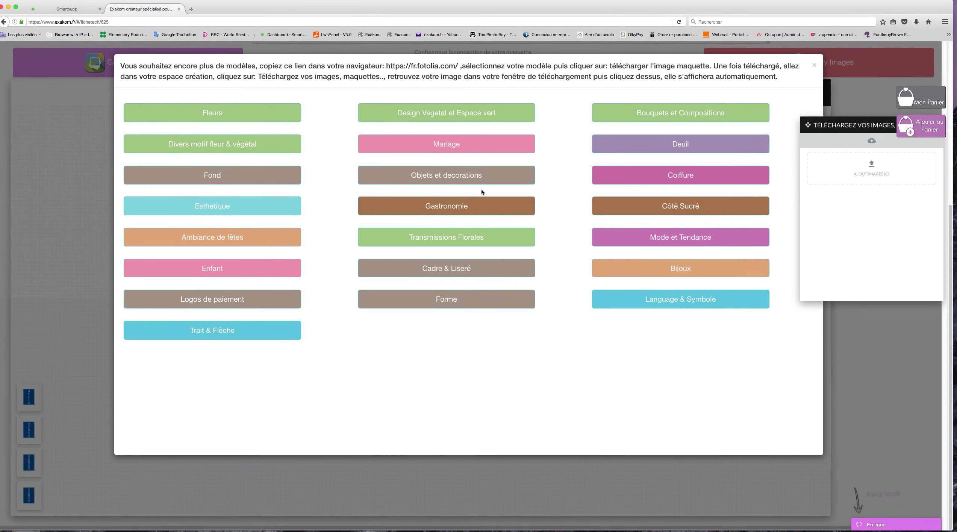
left_click(463, 148)
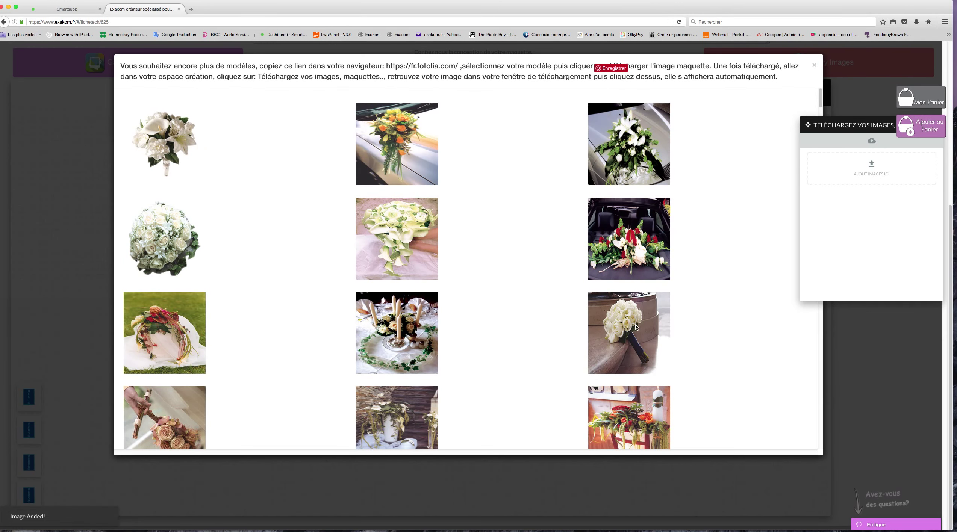
left_click(814, 66)
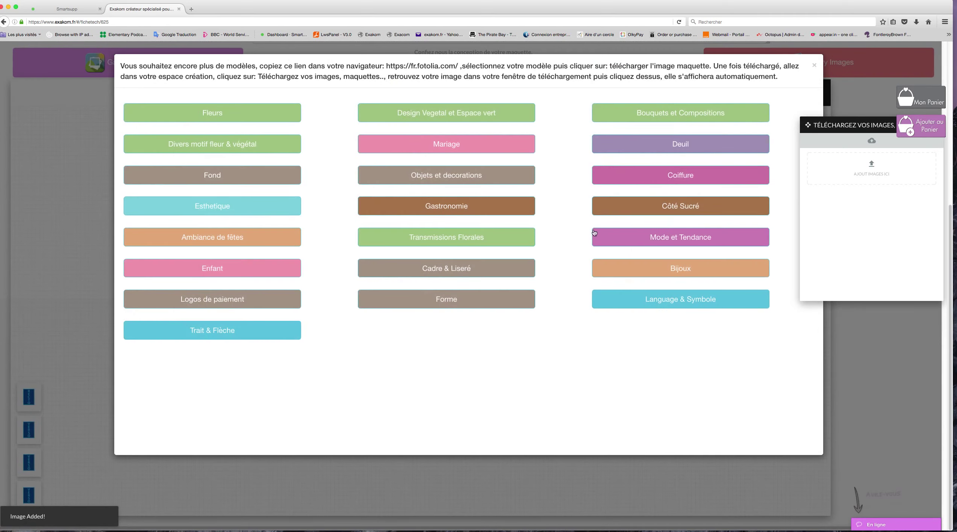
left_click(813, 66)
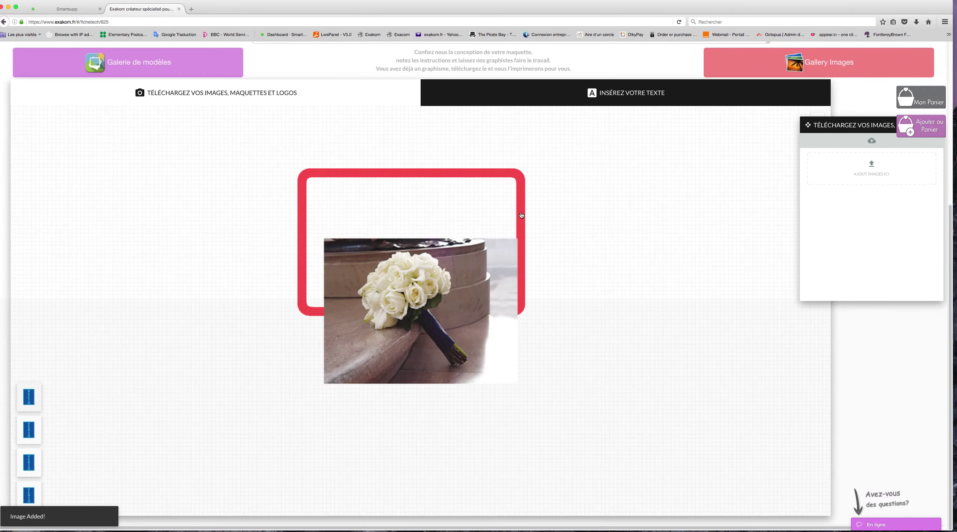
Move the red frame over the bouquet photo and narrow it to fit around the photo's edges
left_click(550, 231)
left_click_drag(551, 231, 527, 247)
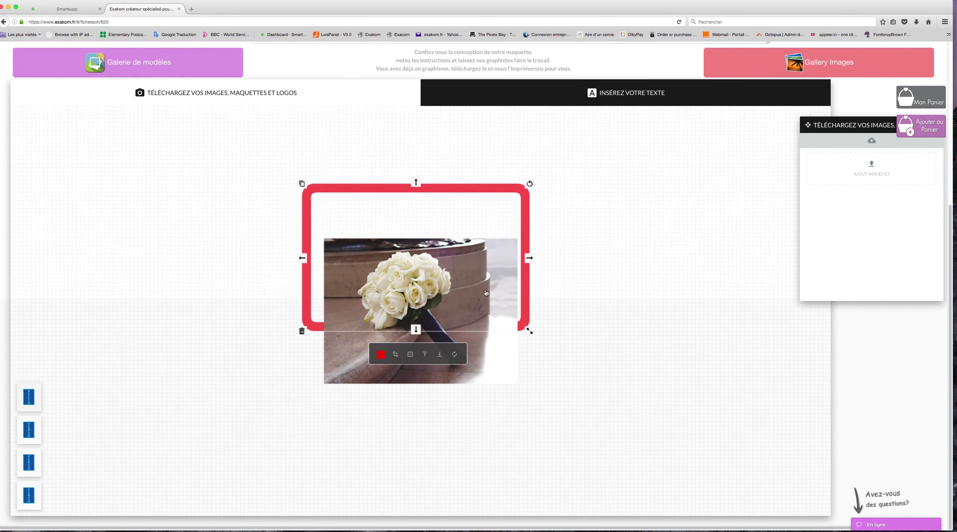
left_click_drag(528, 206, 525, 229)
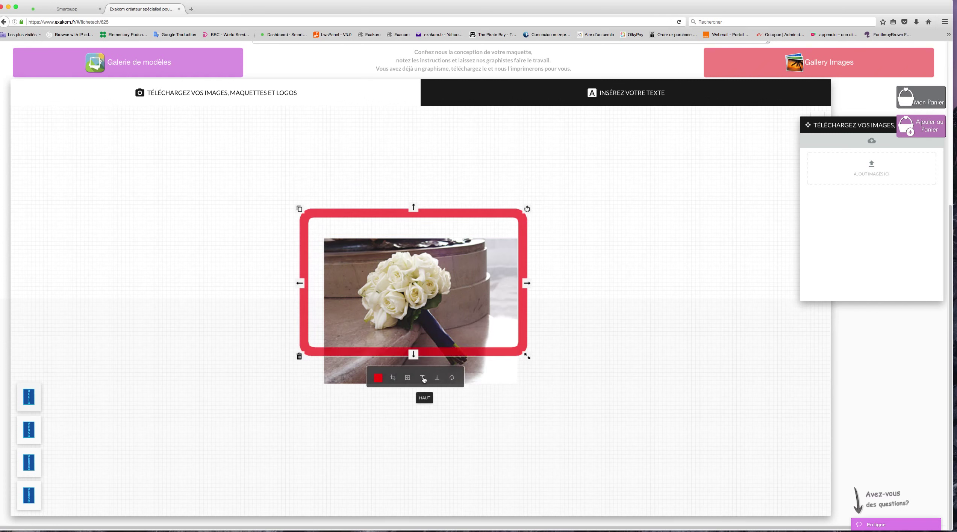
left_click_drag(512, 291, 528, 308)
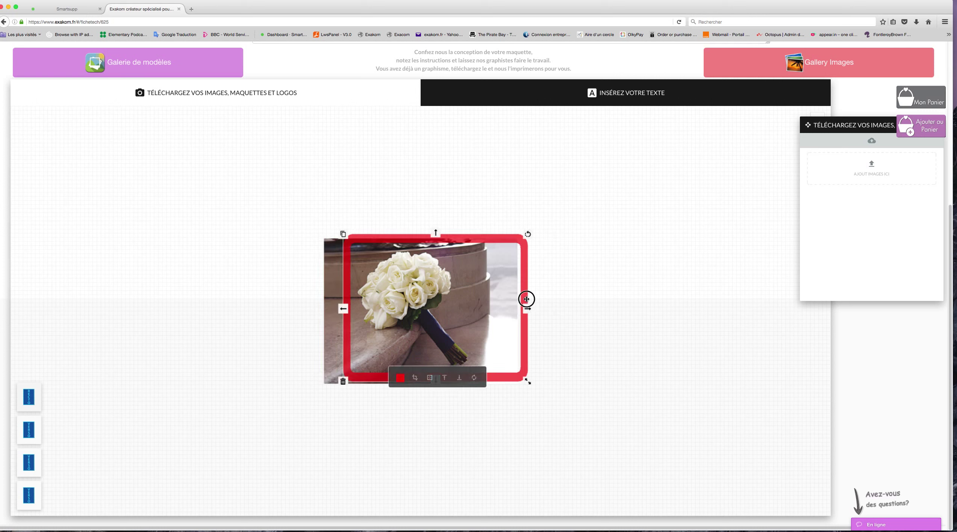
left_click_drag(504, 254, 481, 257)
left_click_drag(508, 309, 508, 307)
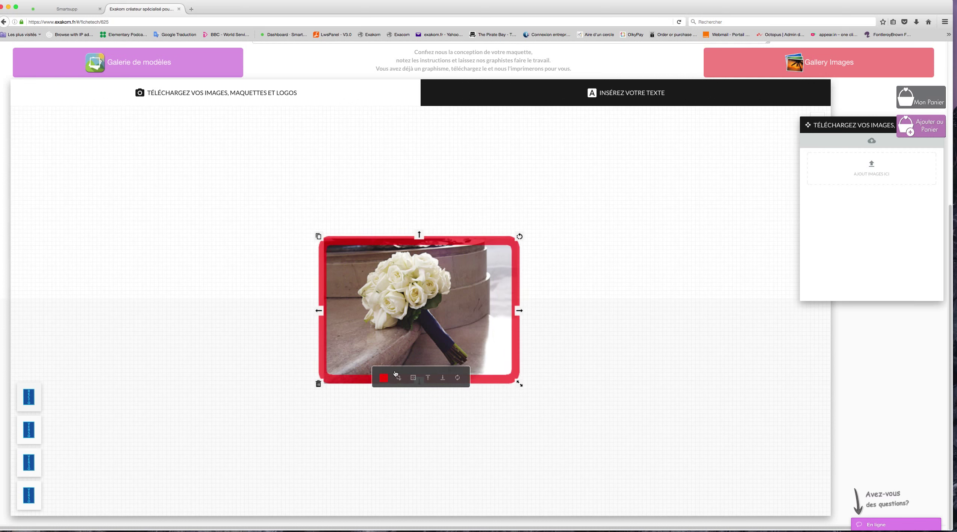
Change the frame's fill colour from red to magenta #eb07f0
left_click(386, 388)
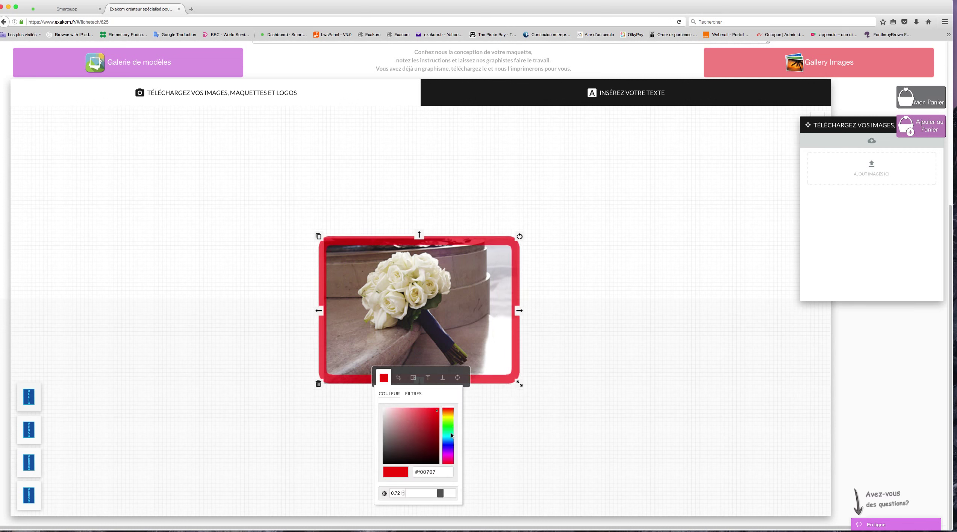
left_click(449, 411)
left_click_drag(450, 407, 448, 455)
left_click(535, 367)
left_click(473, 294)
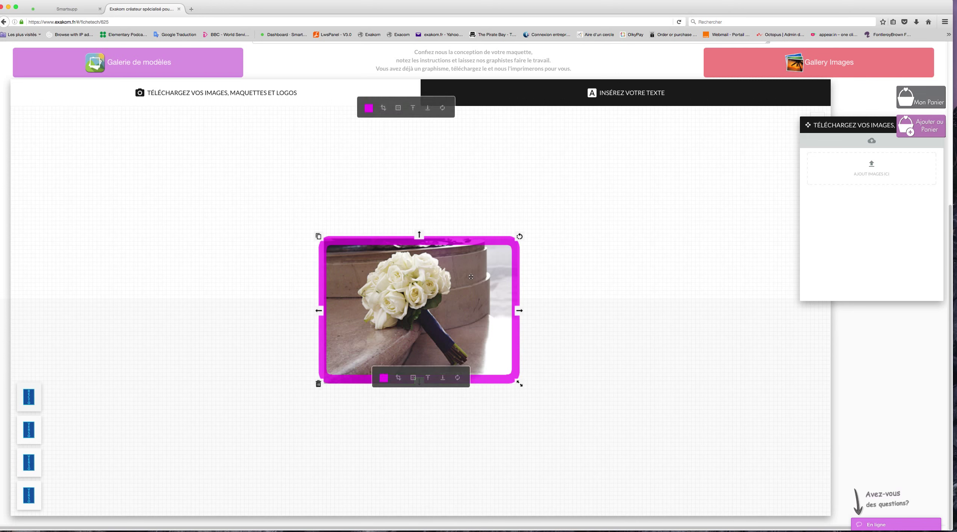
Nudge the magenta frame over the photo and make its fill more transparent
left_click_drag(471, 277, 467, 275)
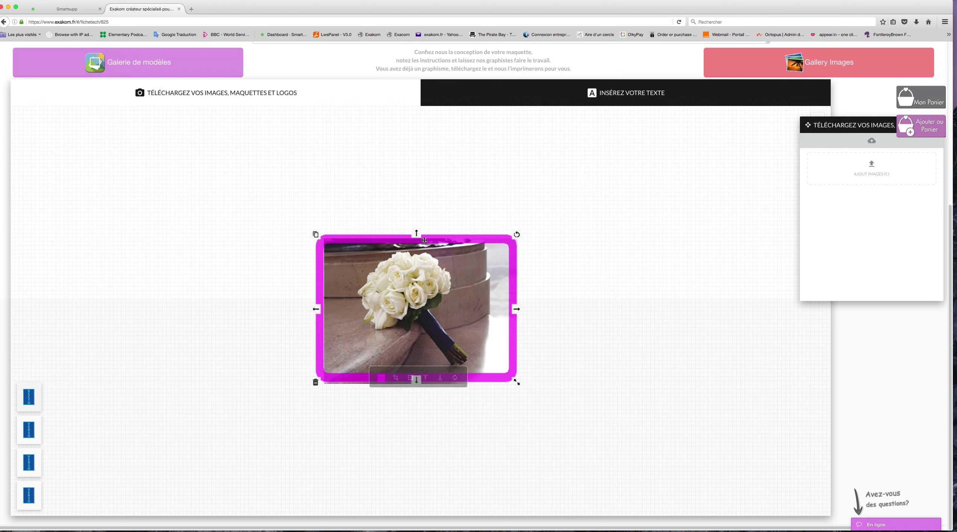
left_click(380, 378)
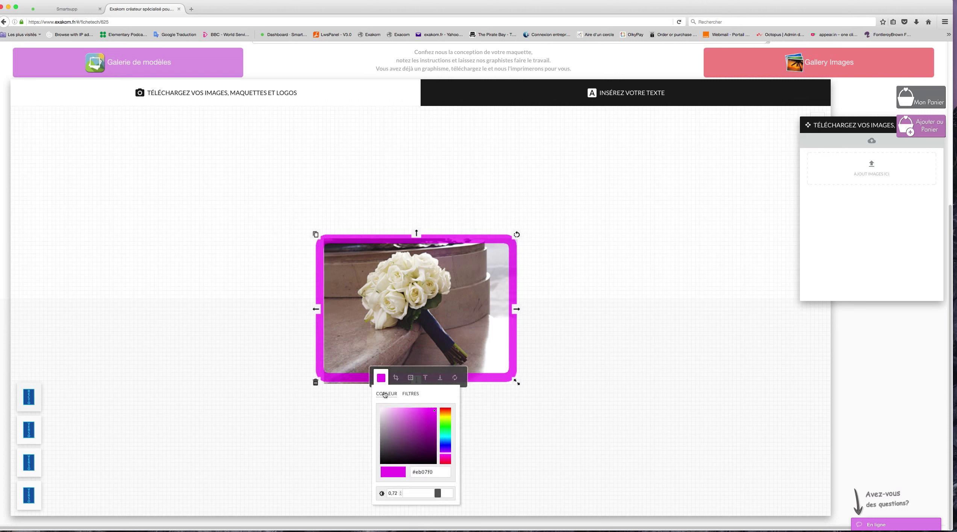
mouse_move(440, 494)
left_mouse_down()
mouse_move(448, 493)
mouse_move(422, 493)
left_mouse_up()
left_click(522, 333)
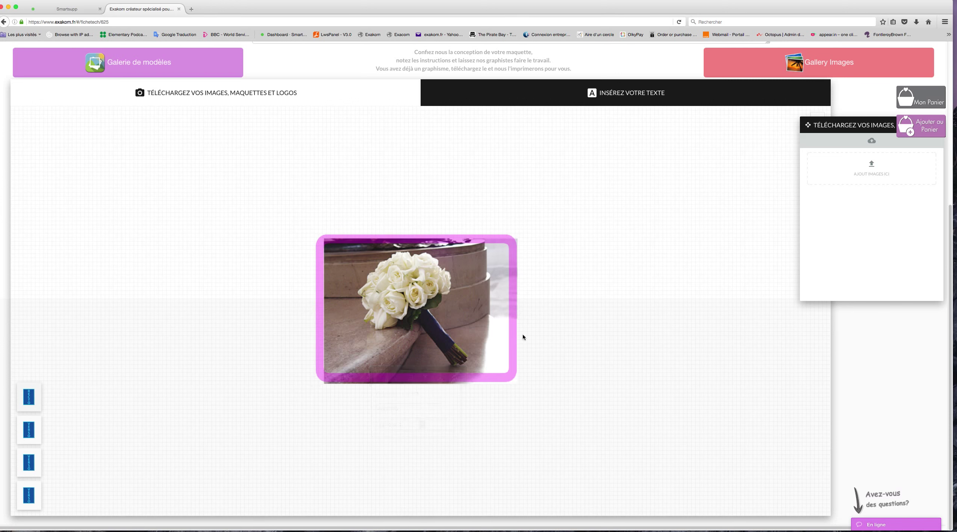
Realign the frame with the bouquet photo, narrow it to the photo's width, and deselect it
left_click_drag(491, 327, 480, 311)
left_click_drag(329, 312, 323, 310)
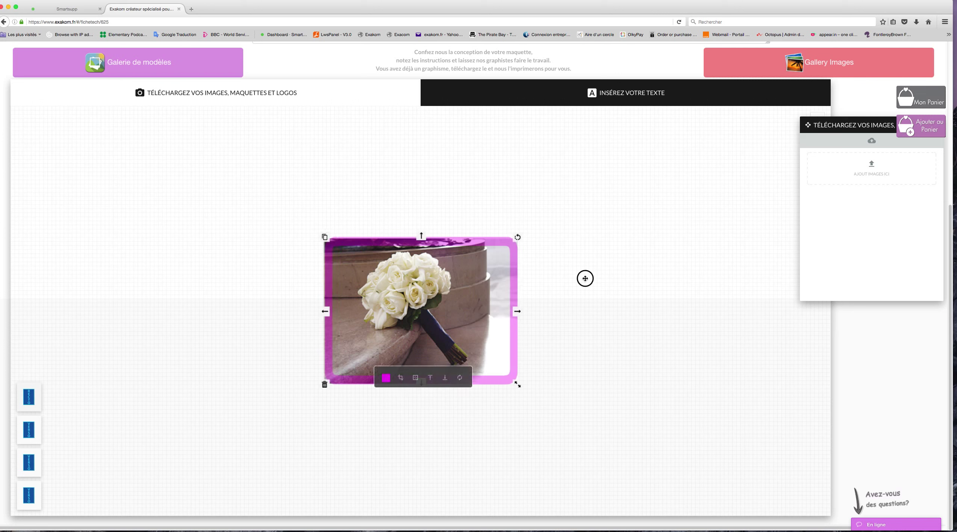
left_click(609, 308)
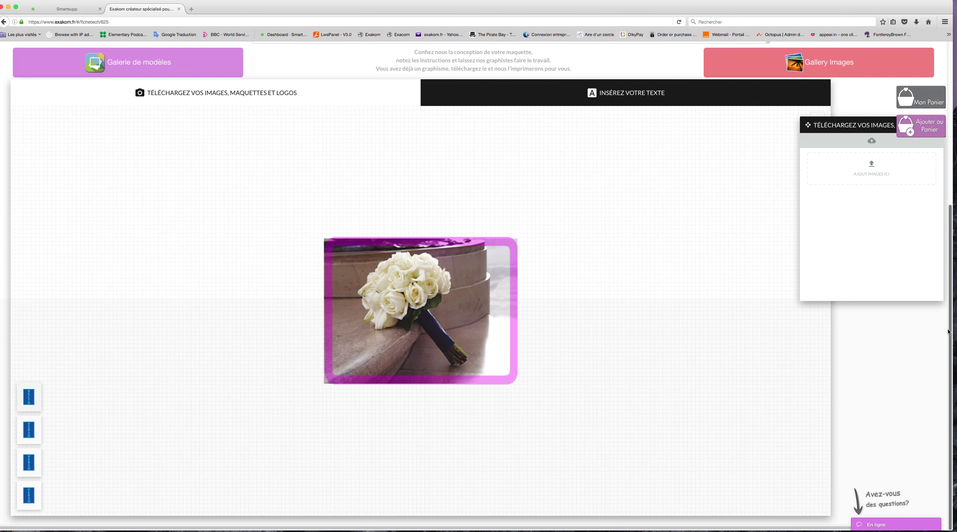
left_click_drag(948, 331, 914, 145)
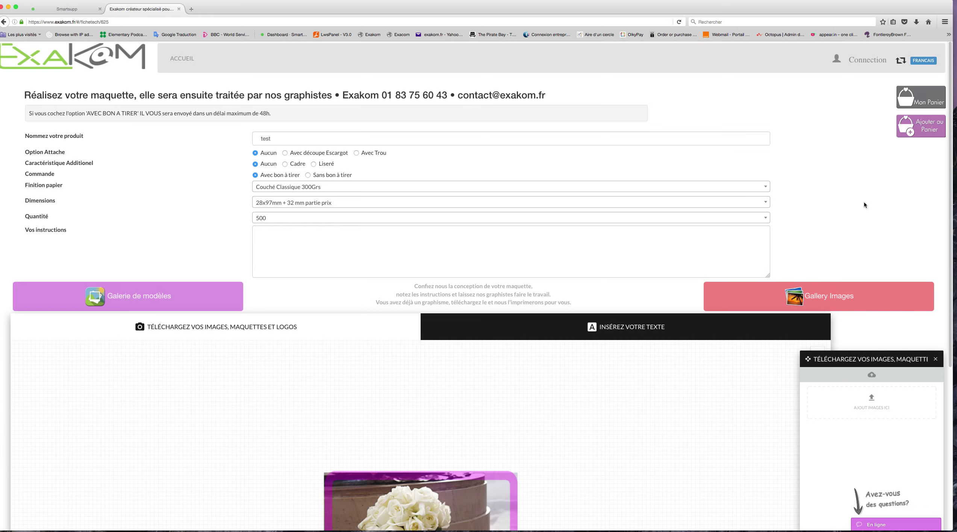
left_click_drag(757, 9, 759, 3)
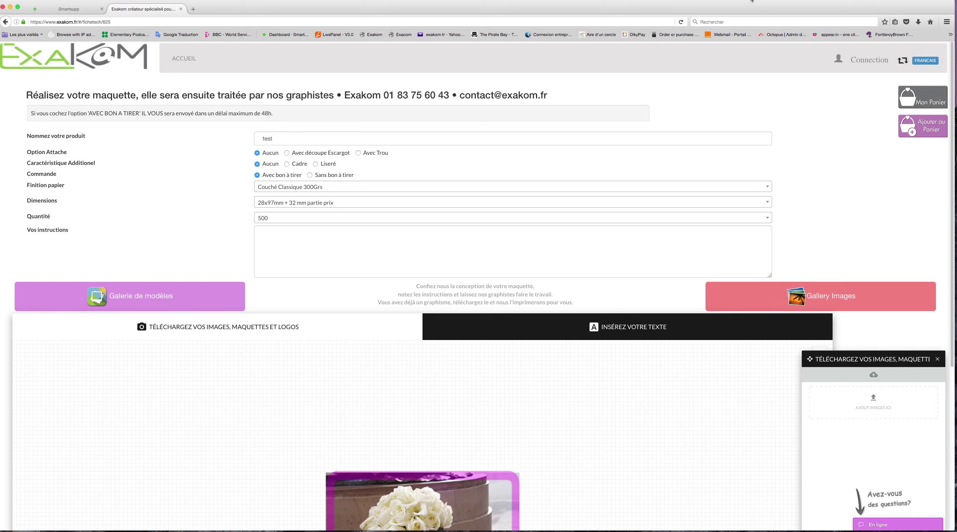
left_click_drag(764, 7, 769, 1)
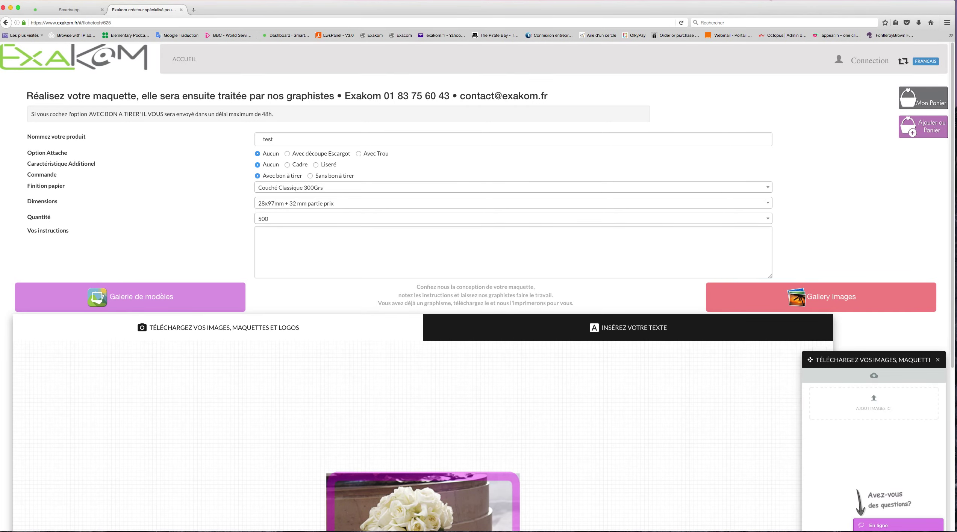